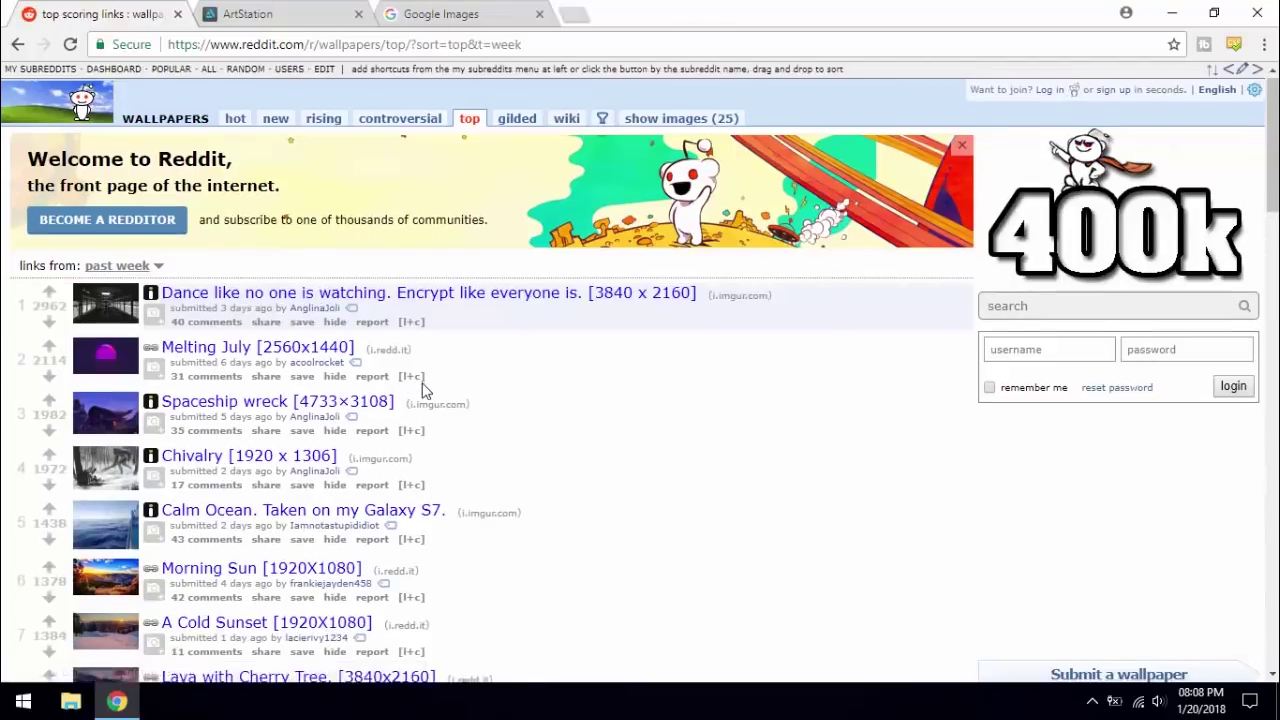
Step: Look through the past week's top posts on the wallpapers subreddit and expand the image previews of the first two posts
scroll(425, 390, down, 3)
scroll(428, 388, down, 3)
scroll(335, 365, up, 5)
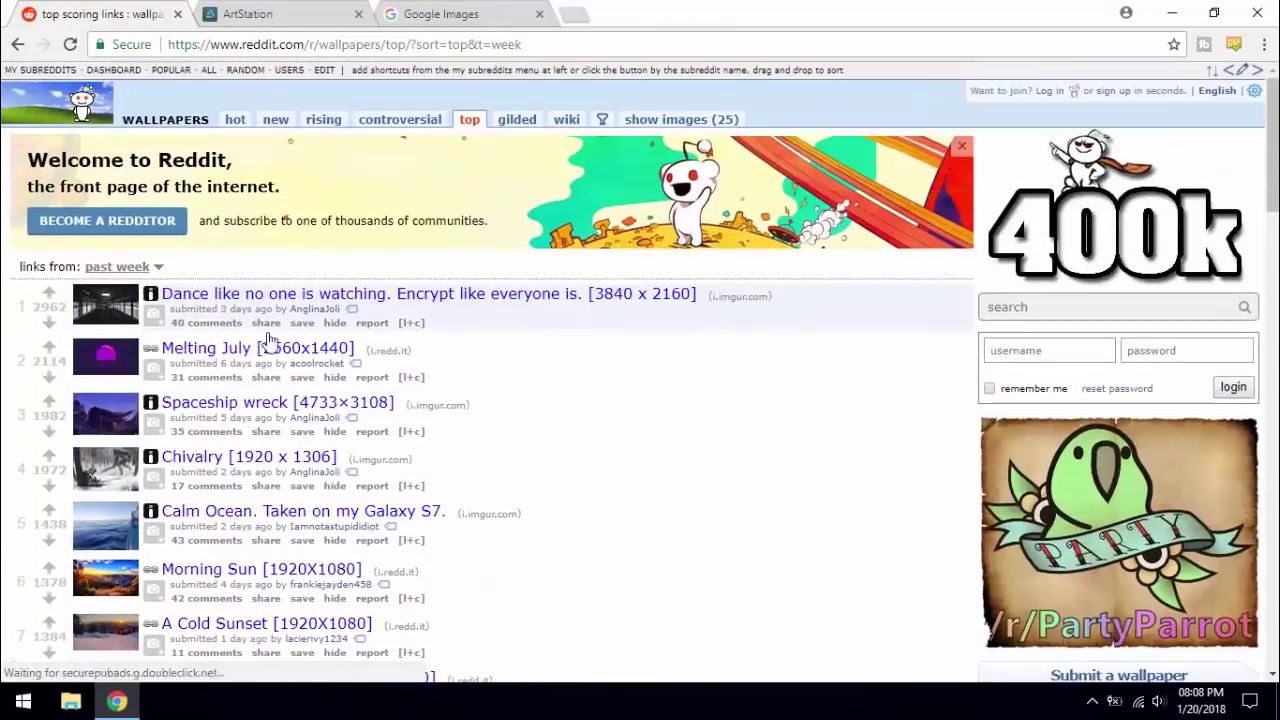
click(153, 315)
scroll(274, 437, down, 4)
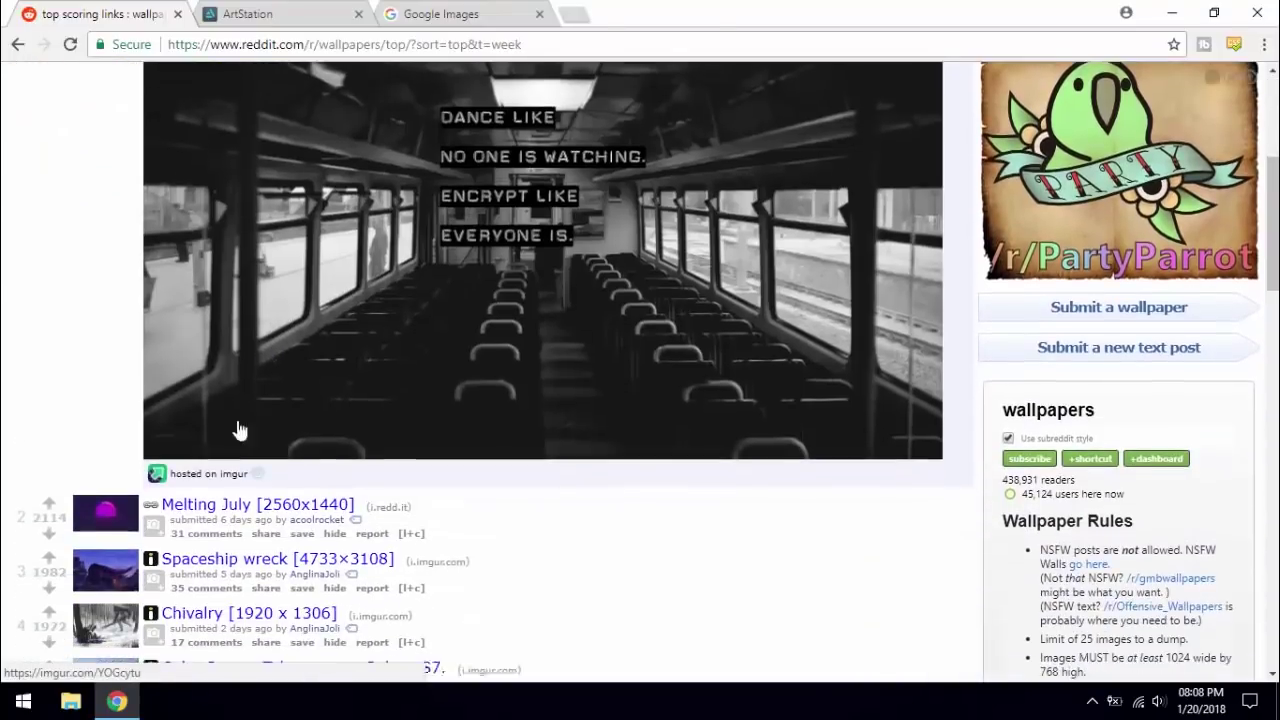
click(153, 507)
scroll(677, 374, down, 3)
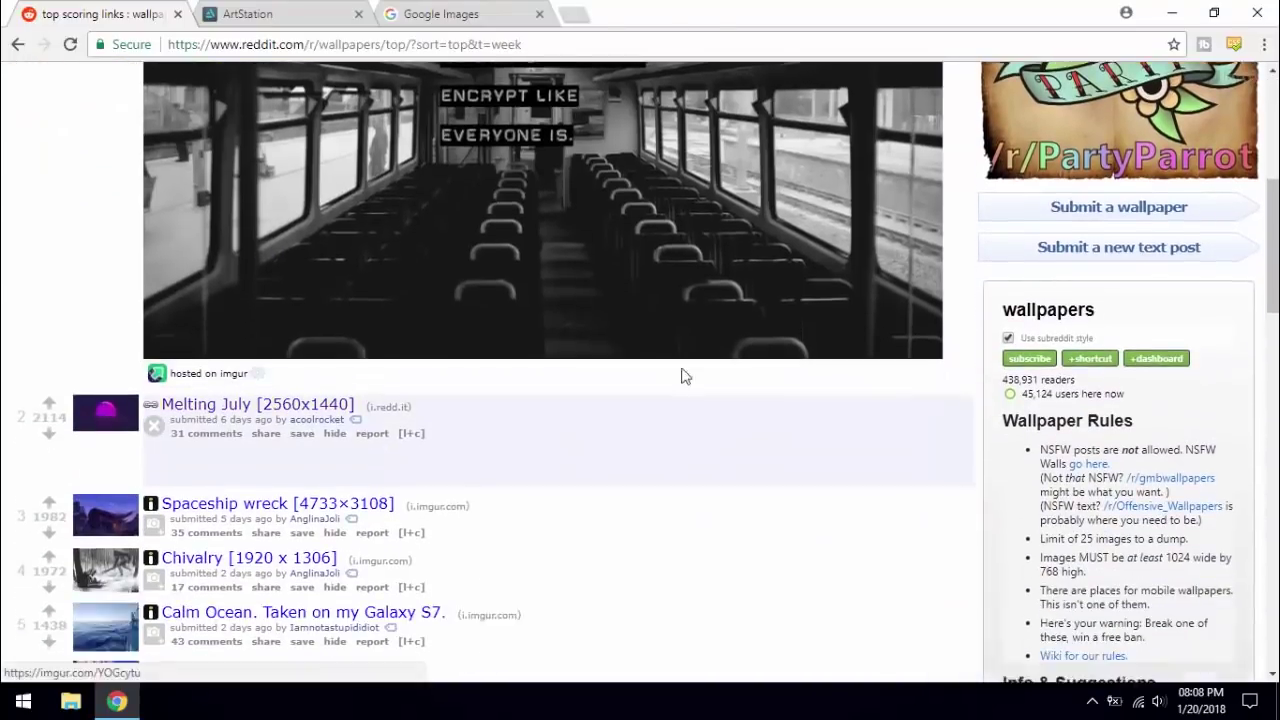
scroll(680, 274, down, 2)
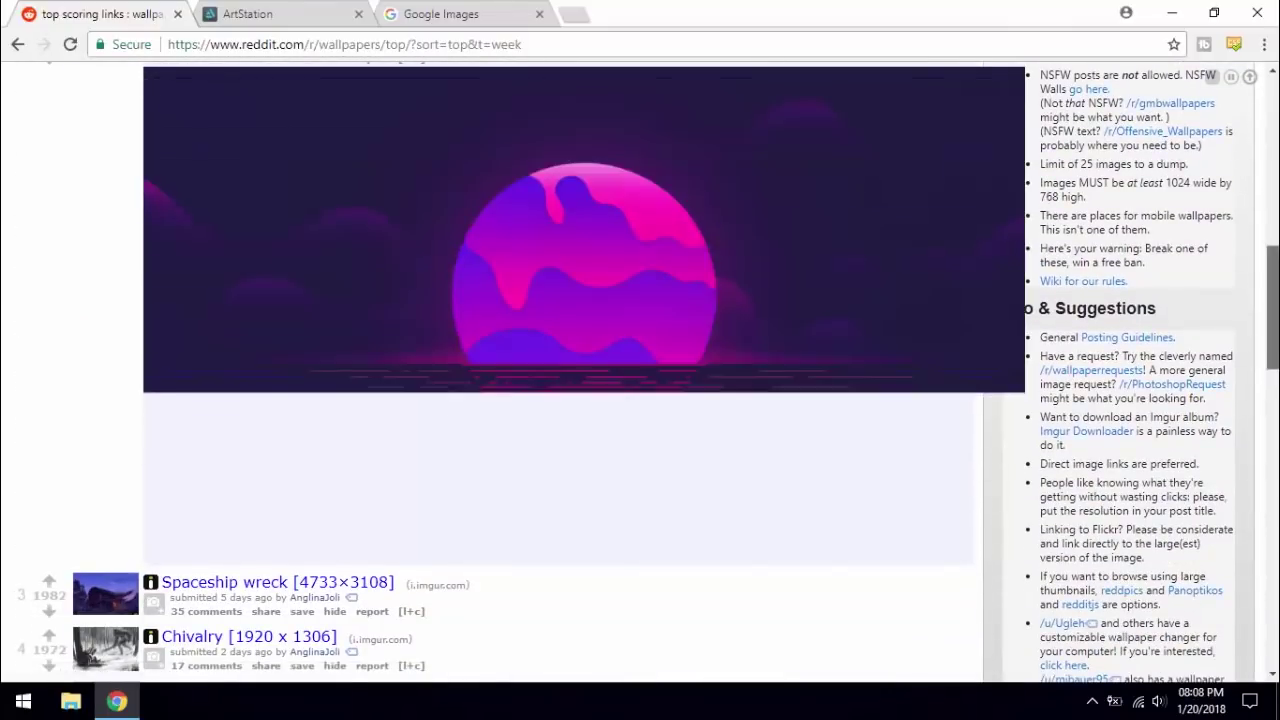
scroll(1030, 251, up, 1)
Step: Switch to the ArtStation page and look through its community artwork gallery for wallpaper ideas
click(250, 14)
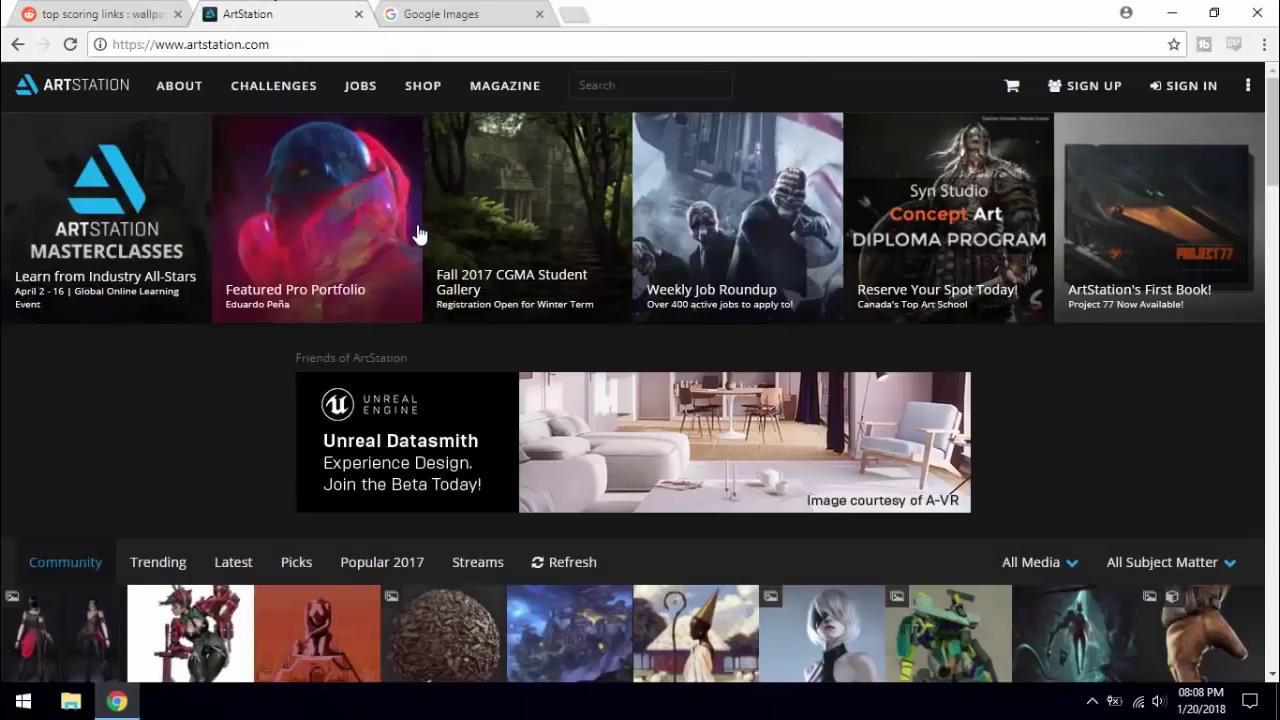
scroll(415, 232, down, 4)
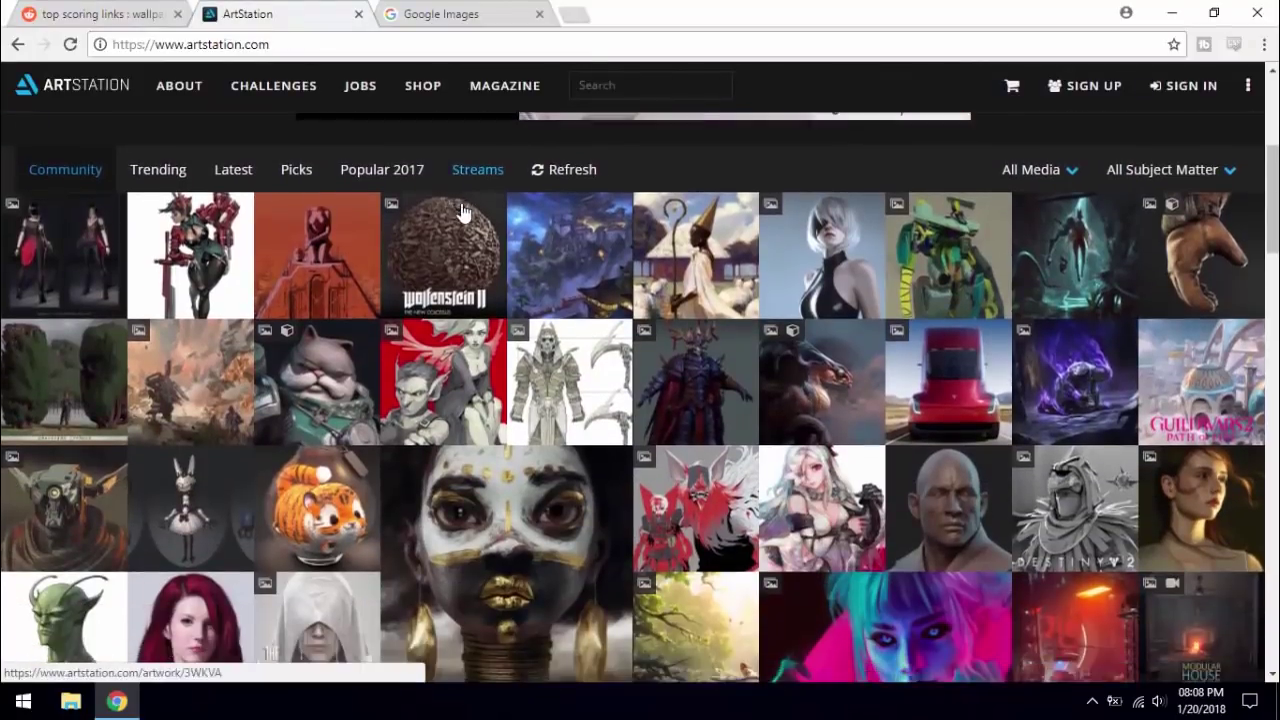
scroll(463, 212, down, 4)
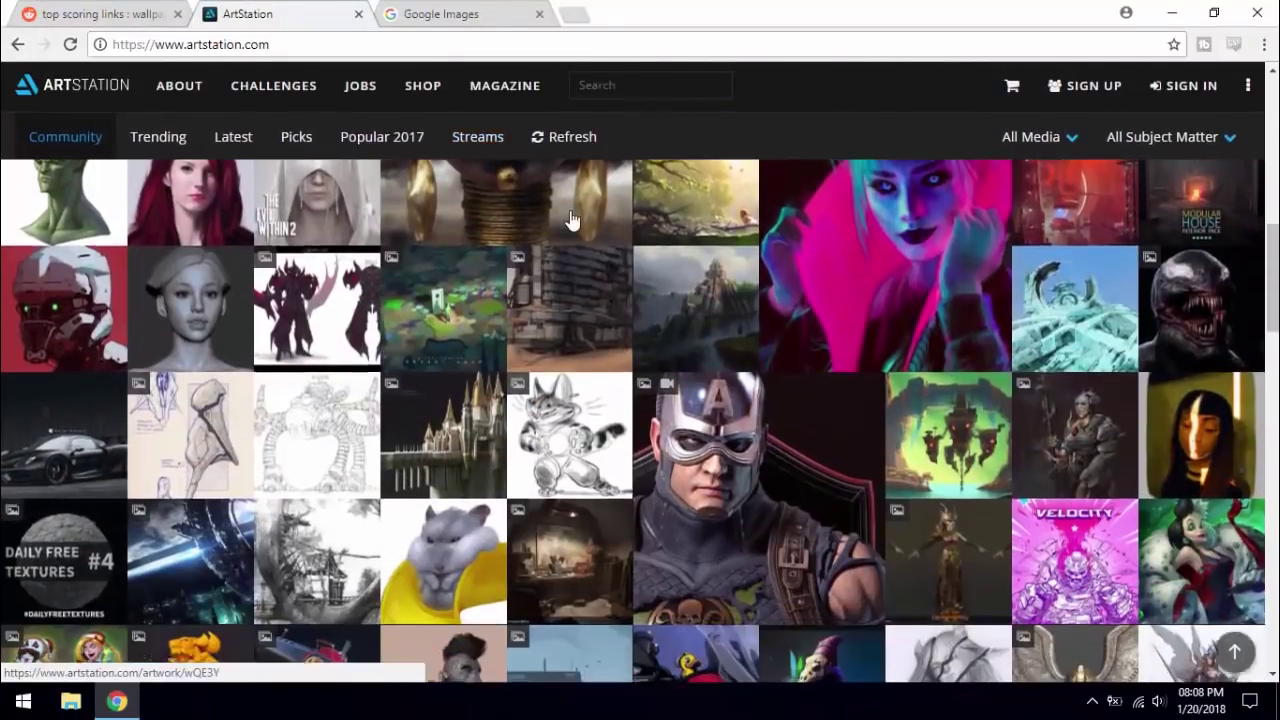
scroll(571, 220, down, 4)
scroll(576, 220, down, 6)
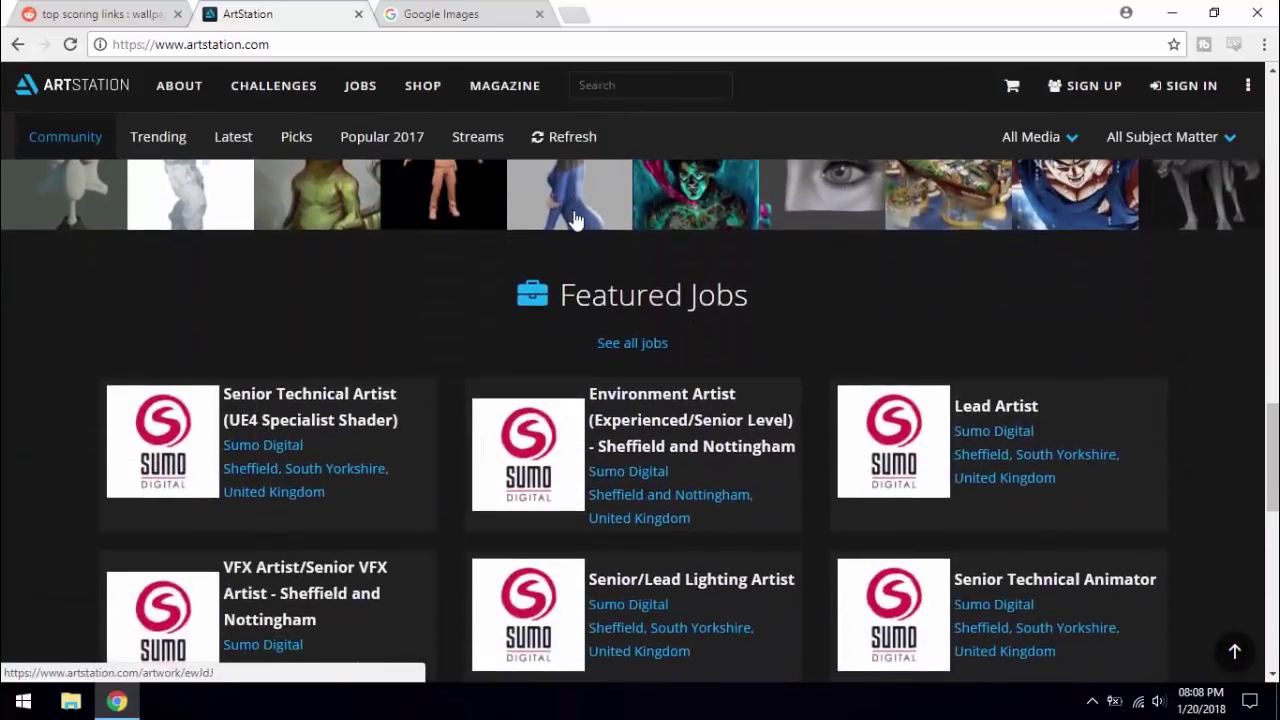
scroll(576, 220, up, 15)
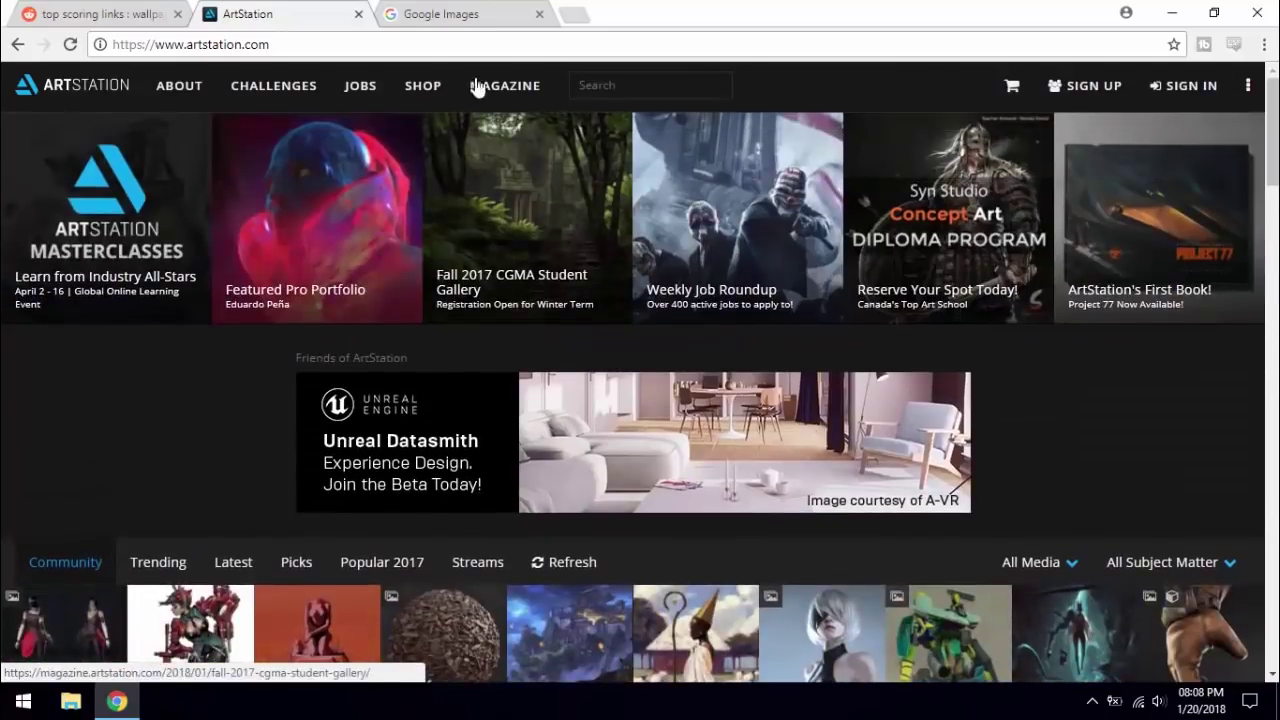
Step: Search Google Images for "vaporwave wallpaper" and look through the results
click(465, 12)
text(vaporwav)
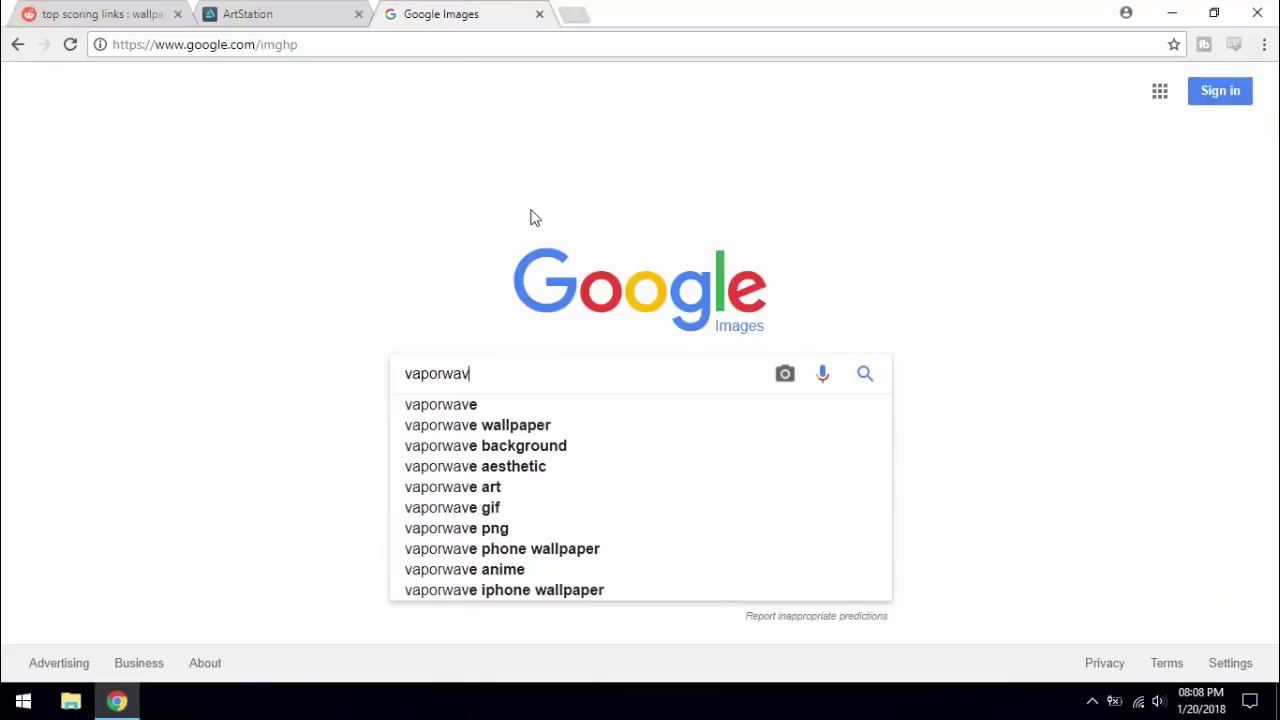
text(e wallpaper)
key(Return)
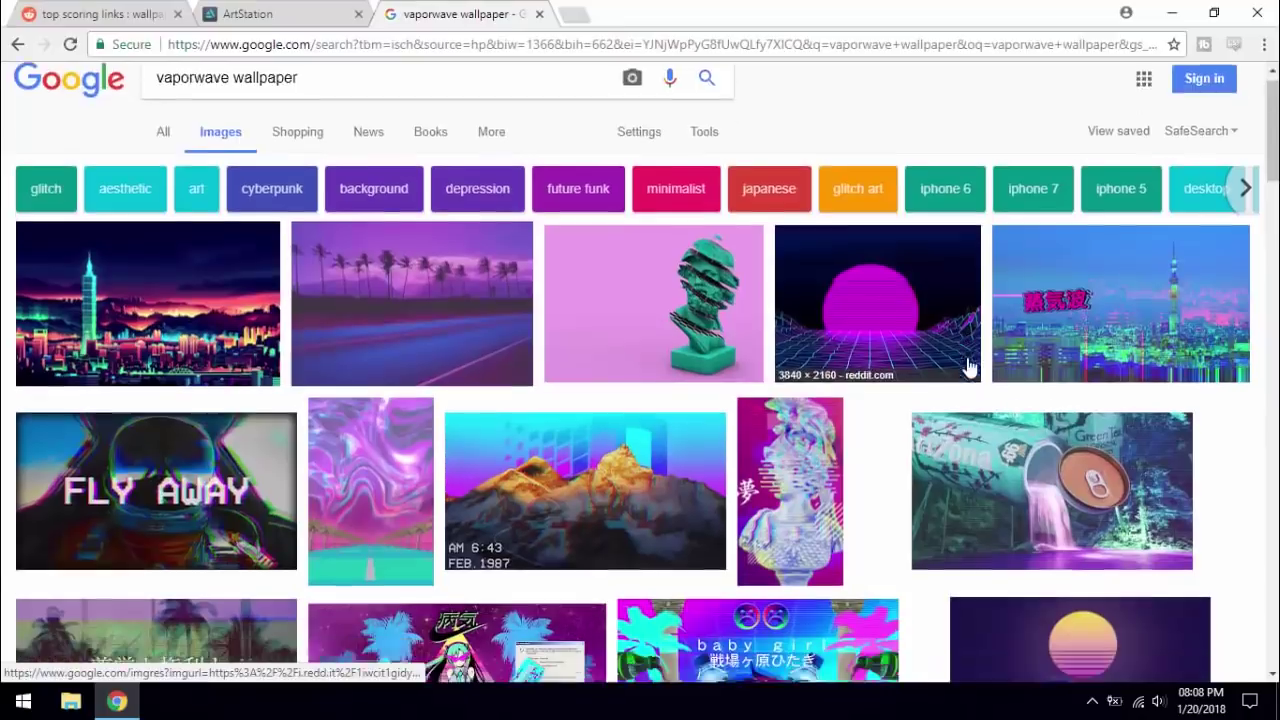
scroll(971, 366, down, 3)
scroll(979, 374, down, 5)
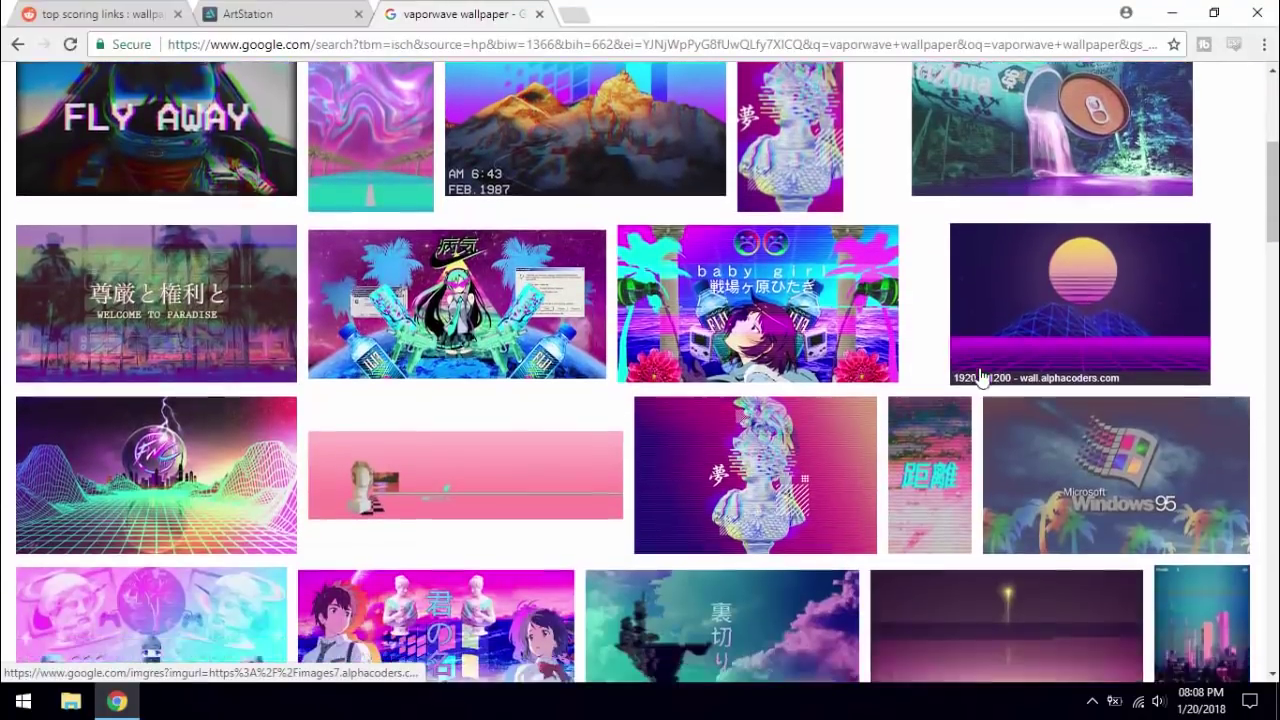
scroll(980, 376, up, 4)
scroll(980, 376, up, 4)
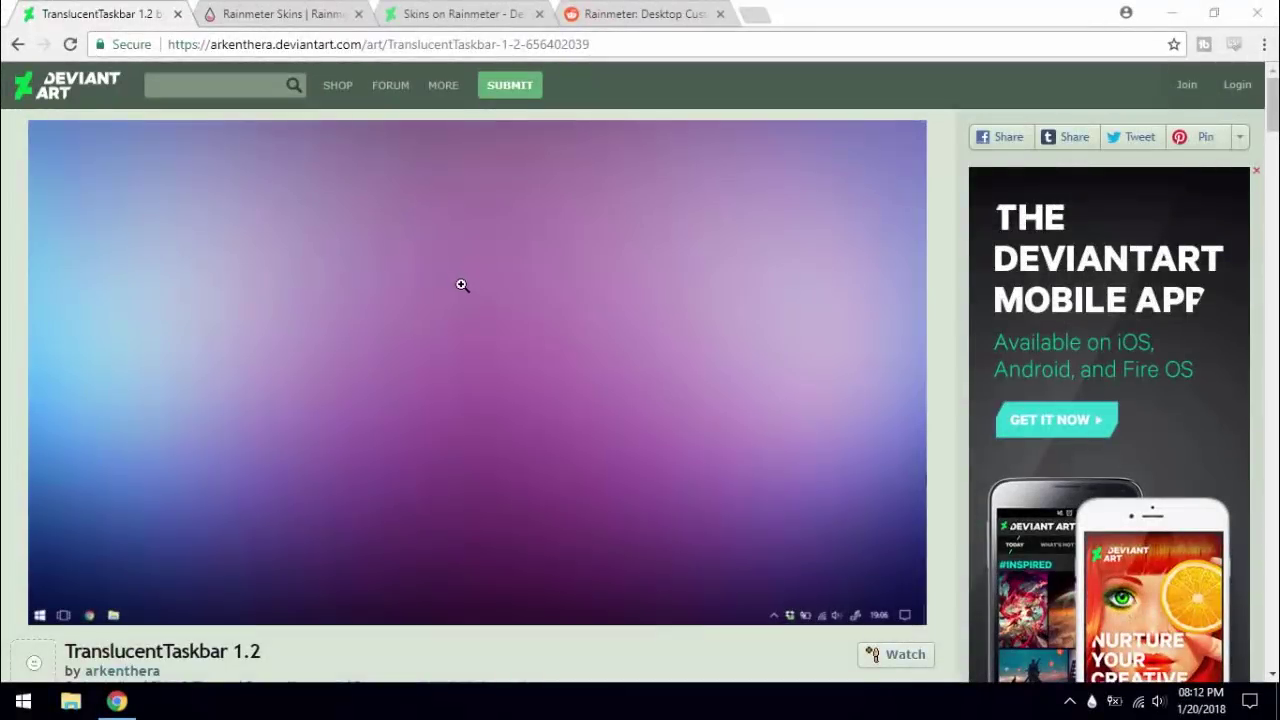
Step: Download and install the TranslucentTaskbar 1.2 Rainmeter skin from DeviantArt, and check the taskbar on the desktop
scroll(461, 285, down, 3)
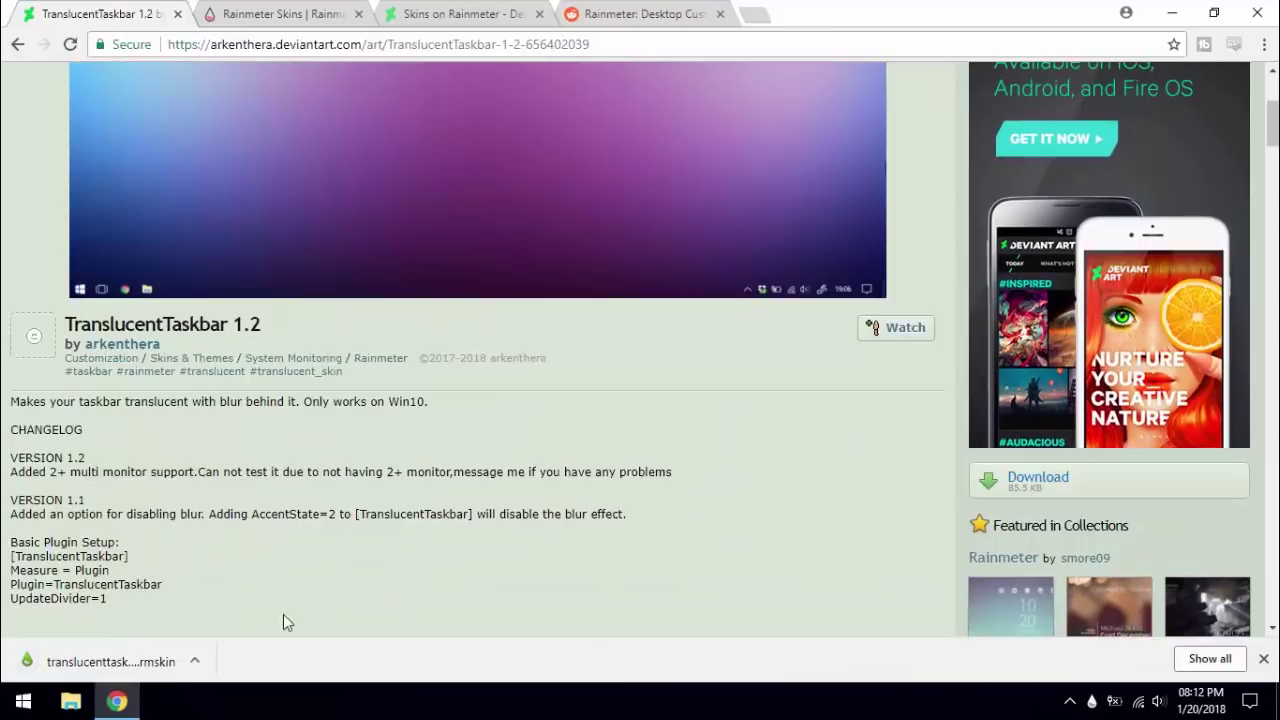
click(155, 663)
click(676, 496)
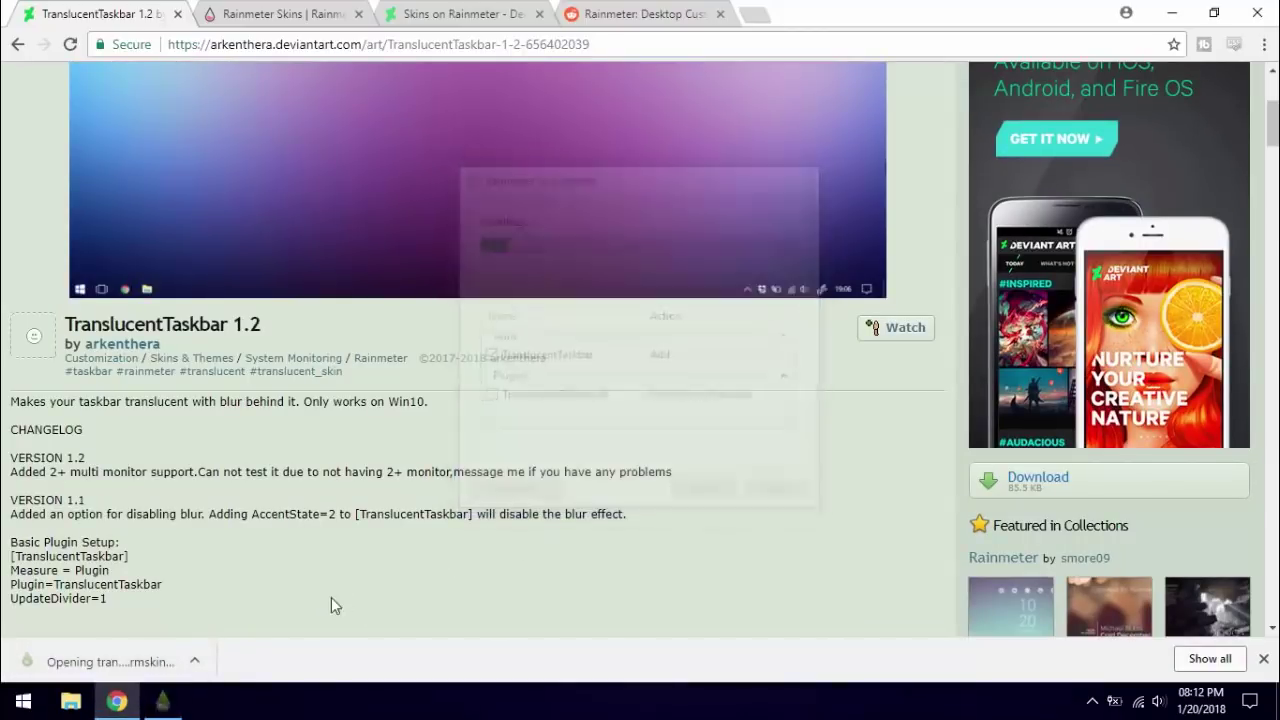
click(128, 705)
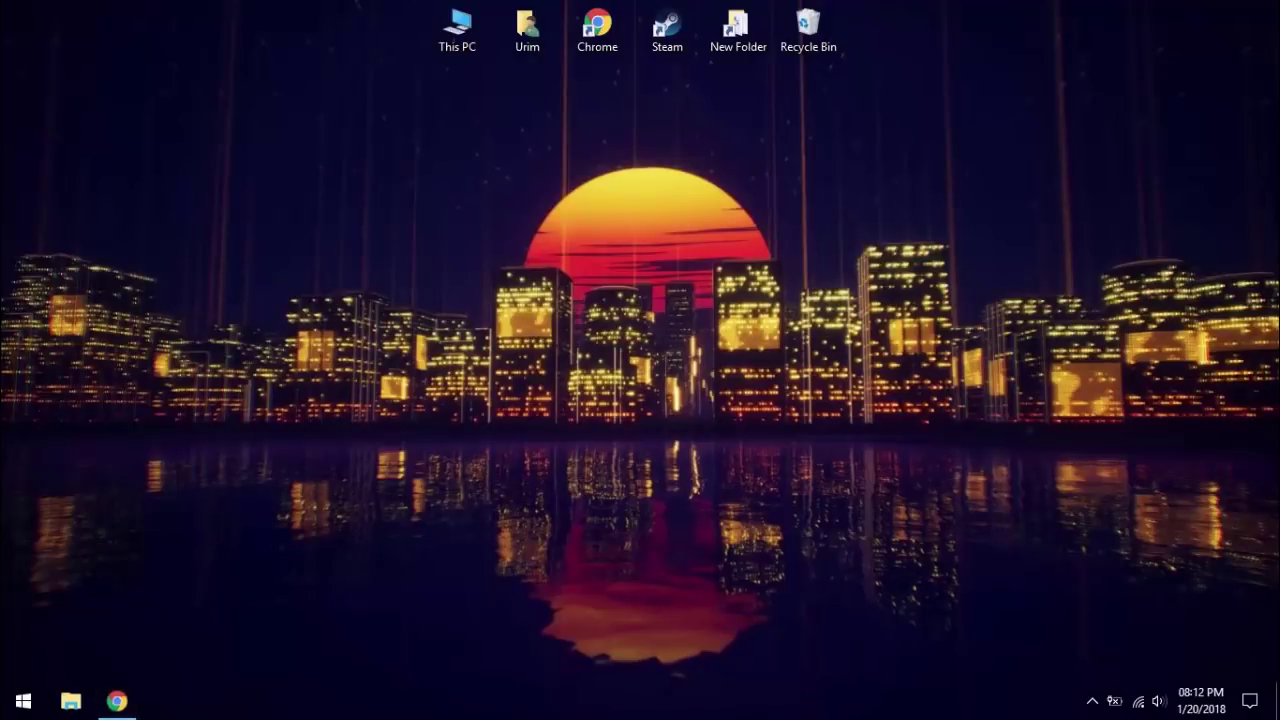
click(130, 705)
scroll(476, 429, up, 3)
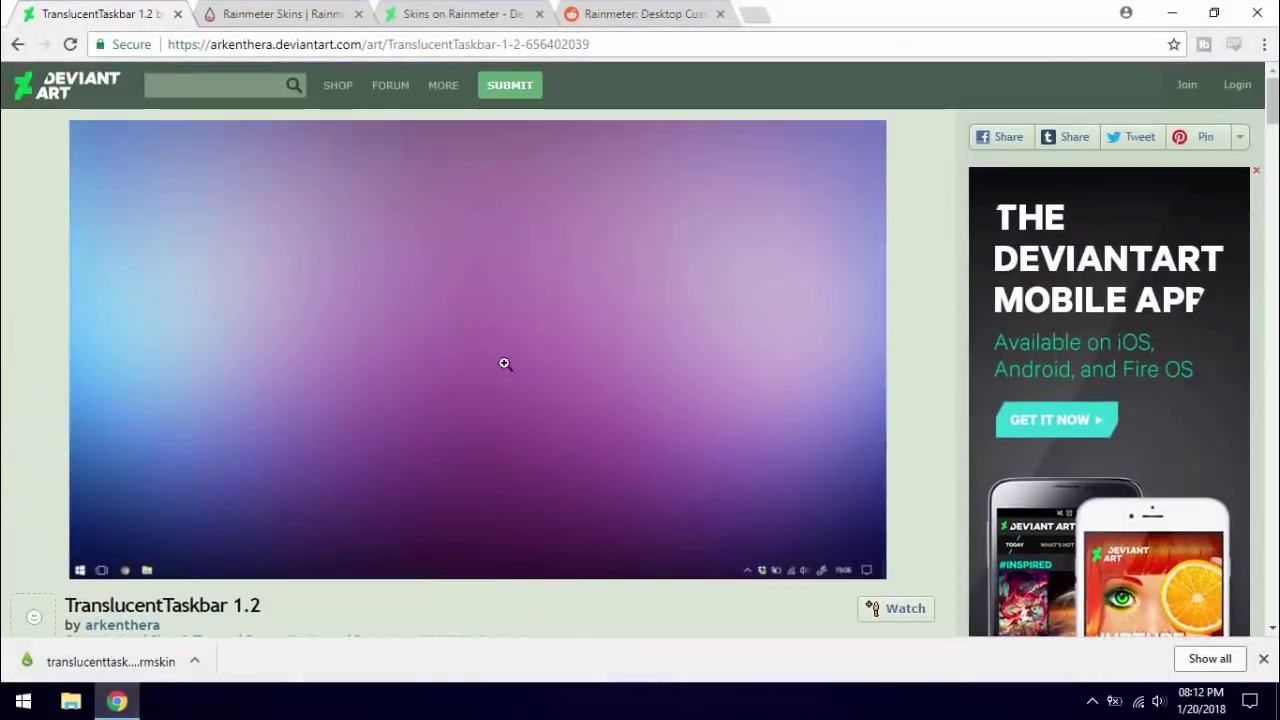
Step: On RainmeterHub, filter the skins by Launchers and Menu, and return to showing all categories
click(287, 18)
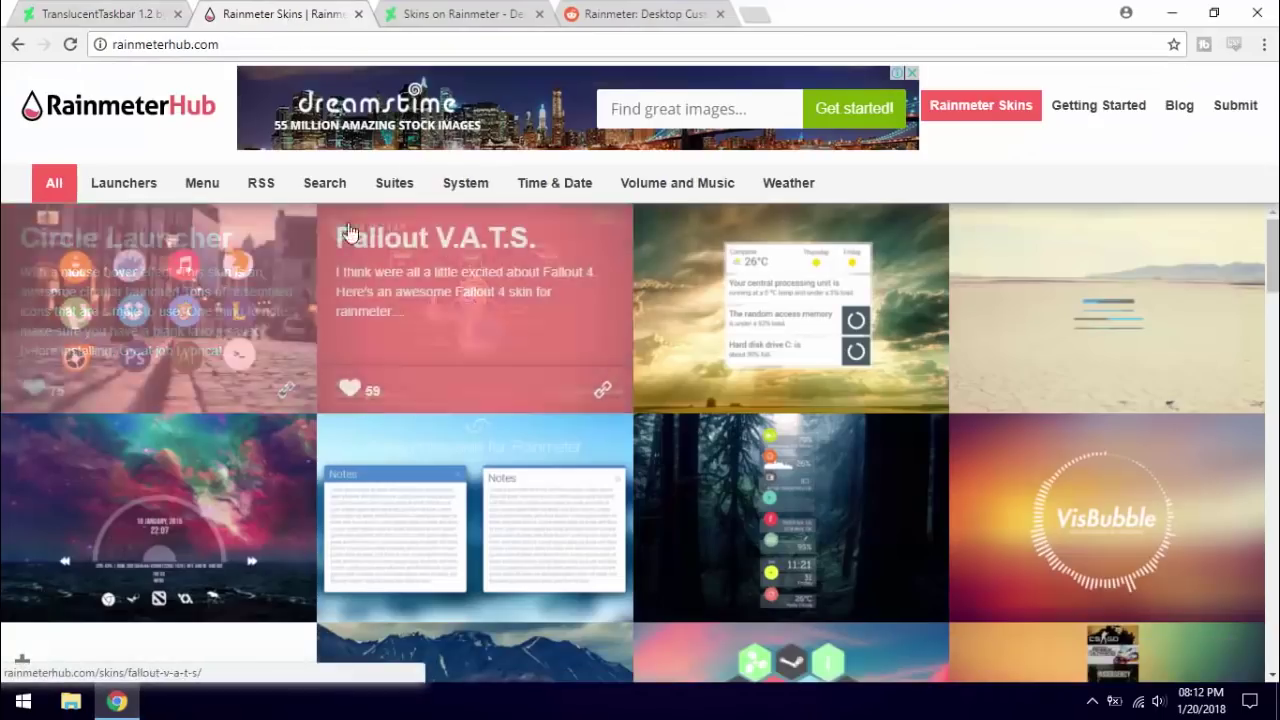
click(124, 183)
click(202, 183)
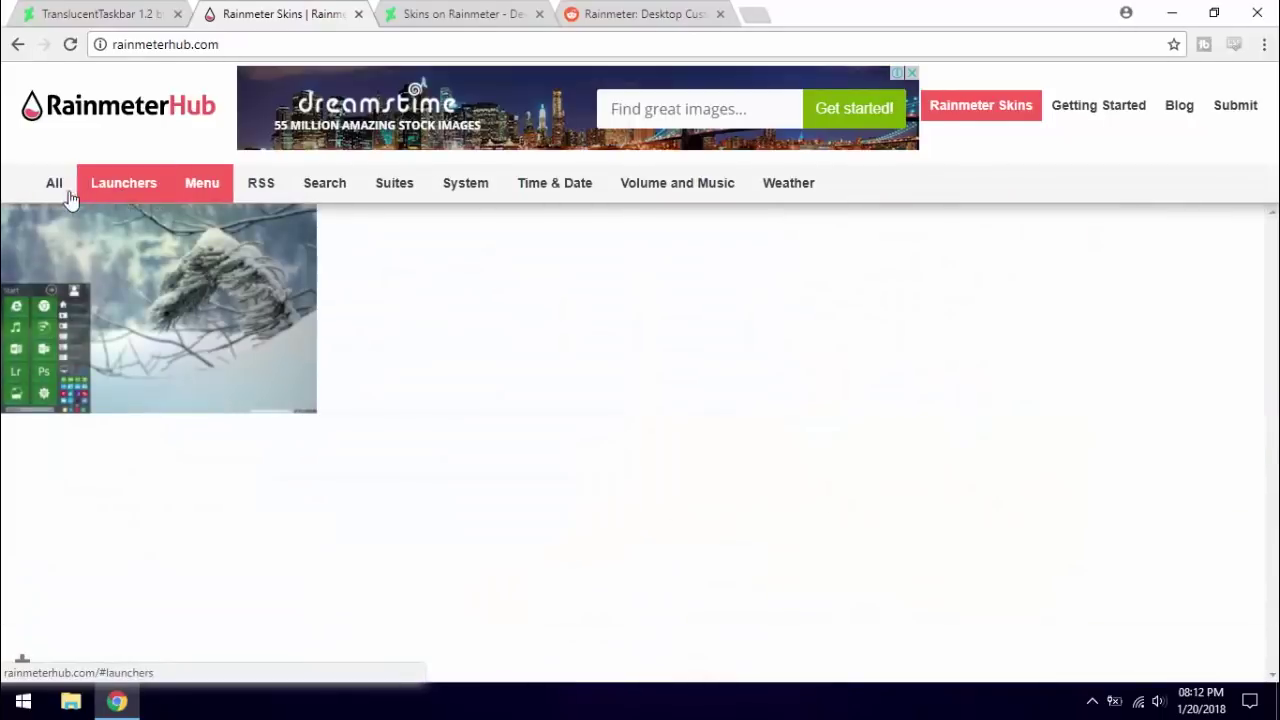
click(68, 194)
Step: Look through the full RainmeterHub gallery of skins down to its end
scroll(640, 442, down, 2)
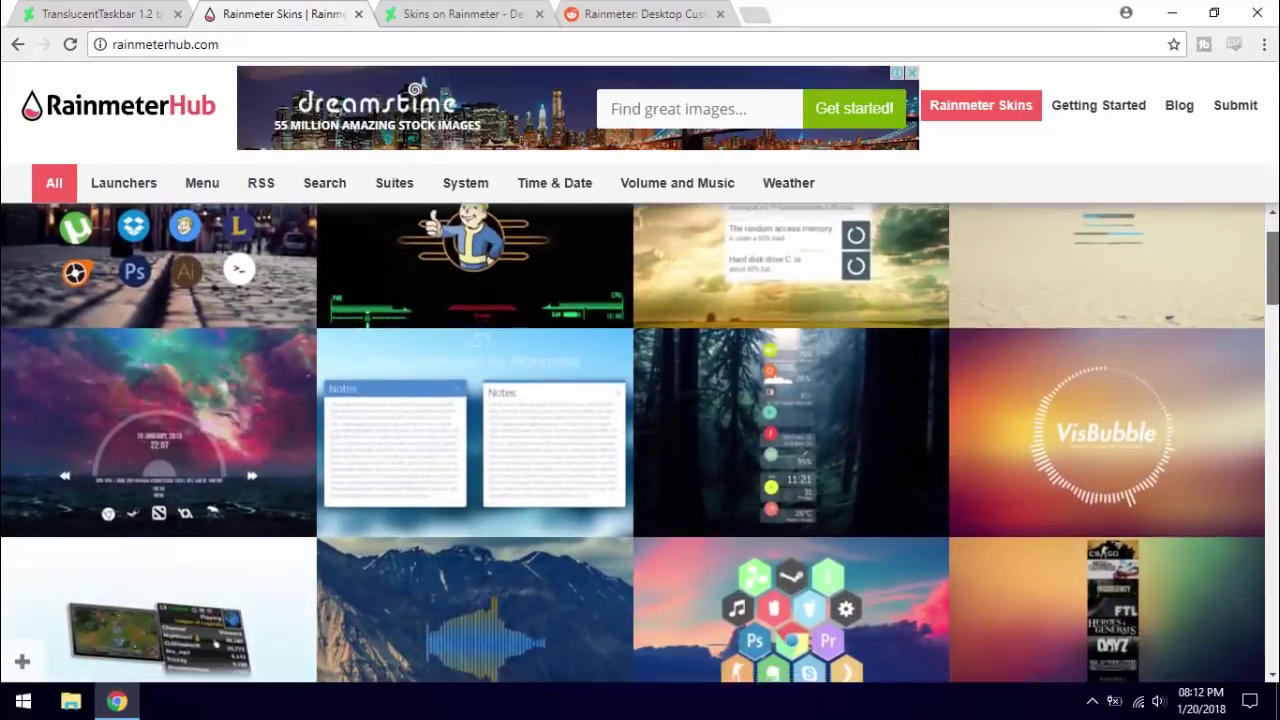
scroll(640, 442, down, 3)
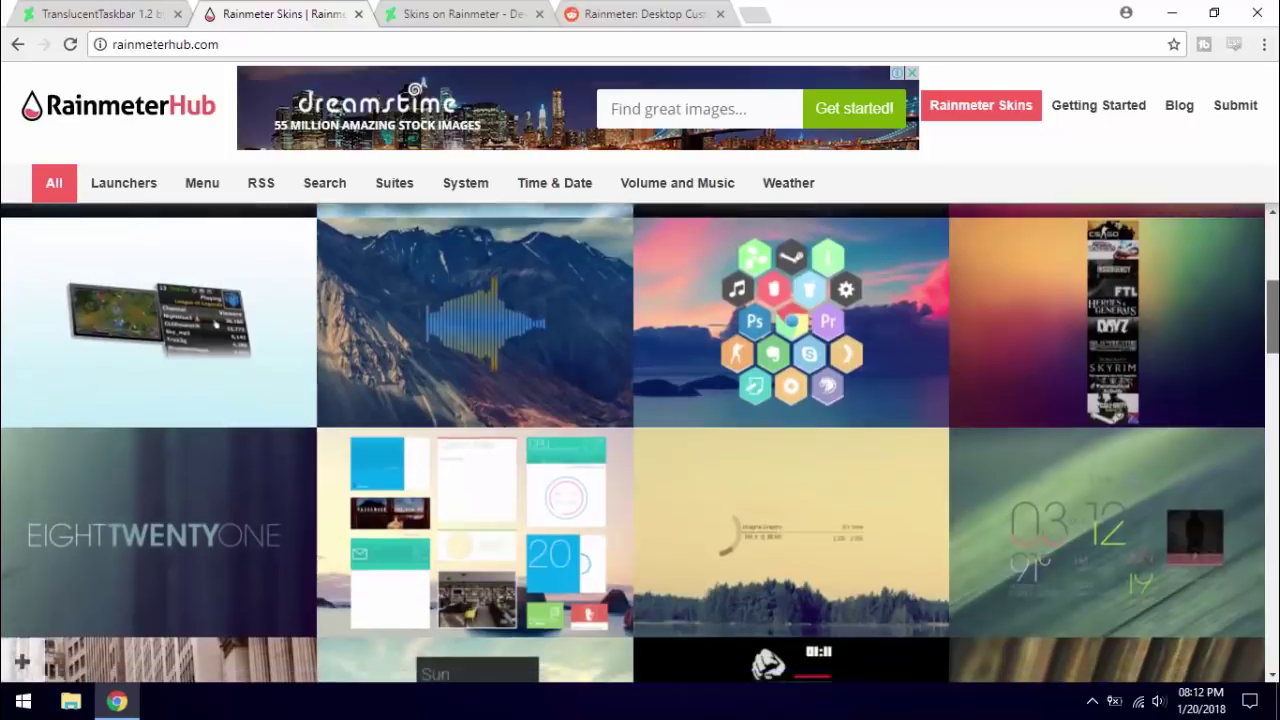
scroll(640, 442, down, 3)
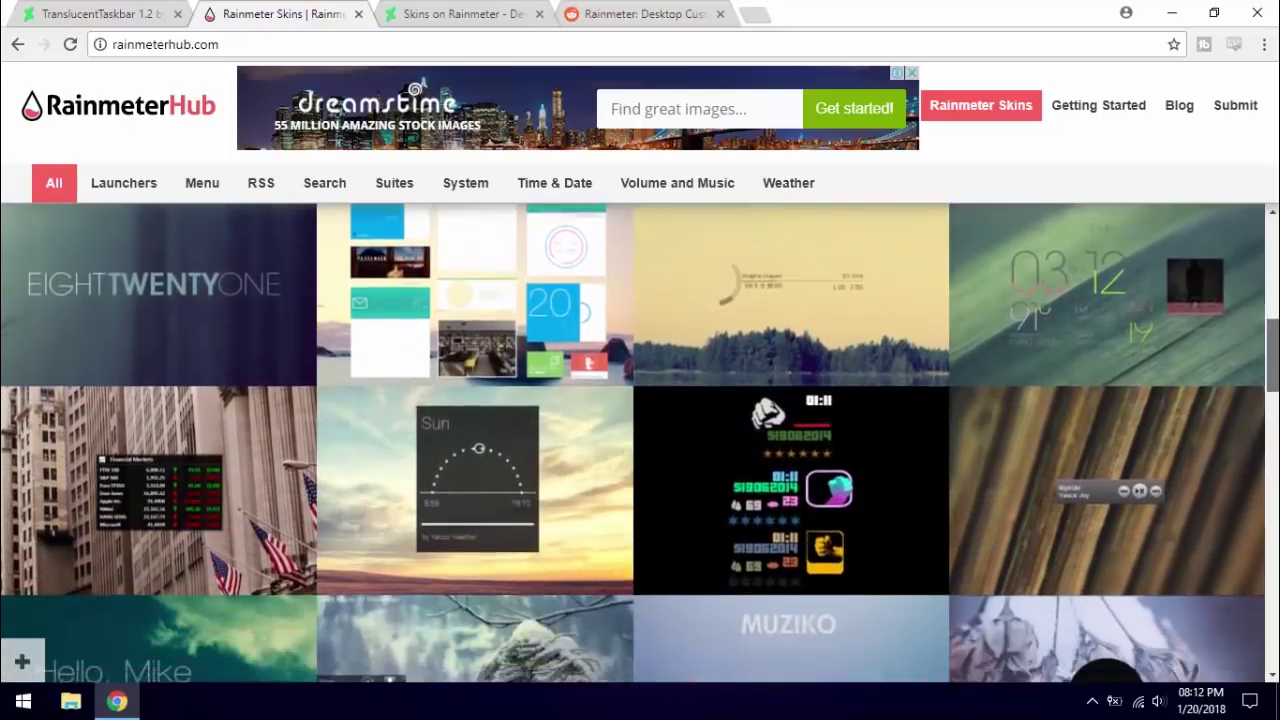
scroll(640, 442, down, 4)
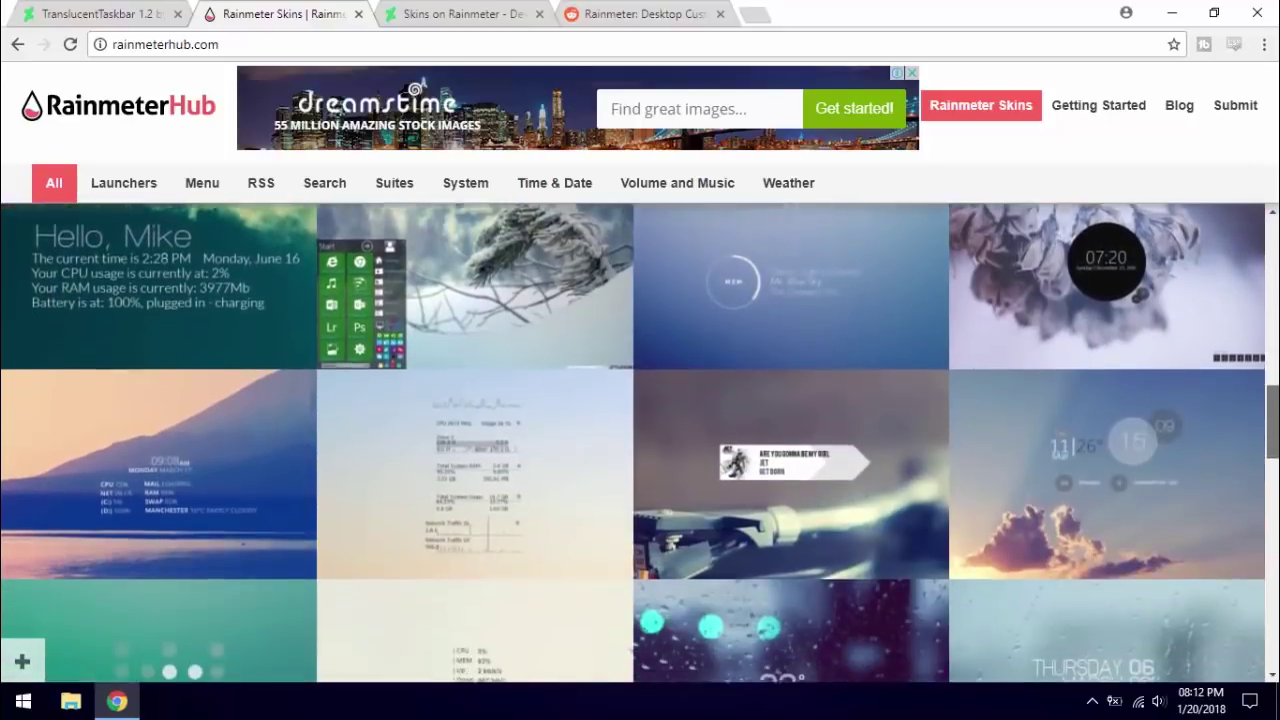
scroll(640, 442, down, 6)
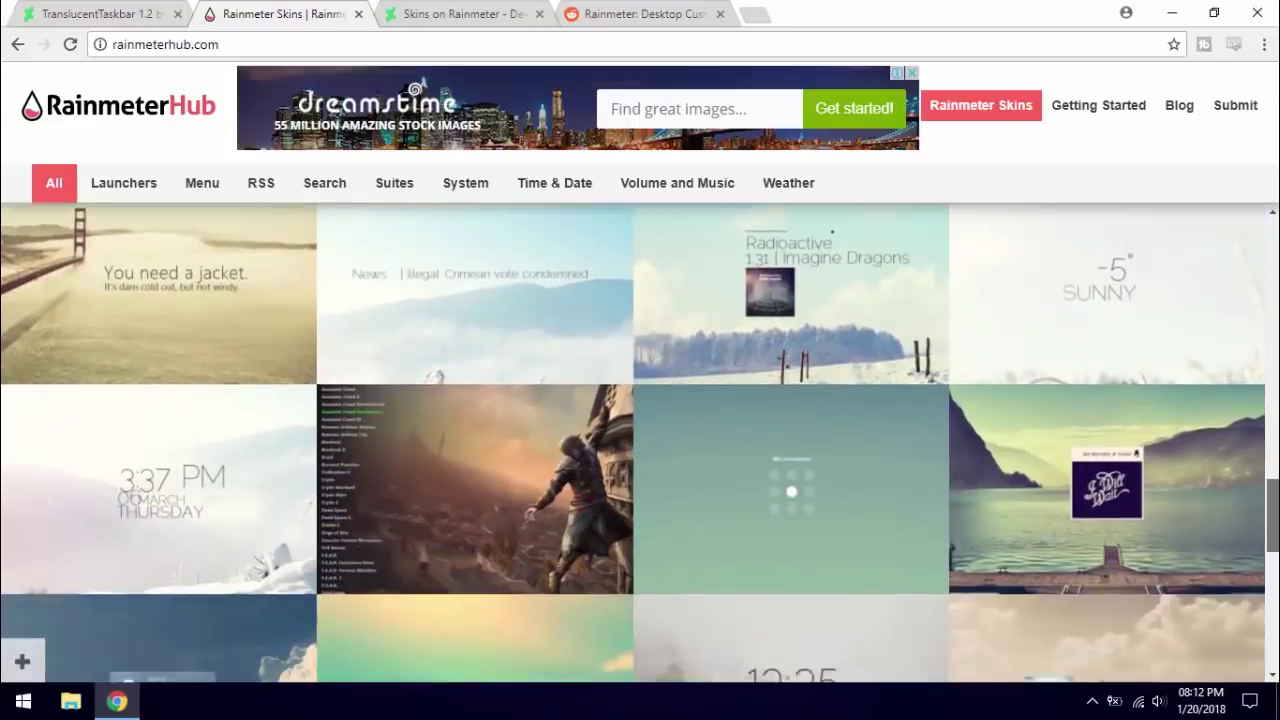
scroll(640, 442, down, 7)
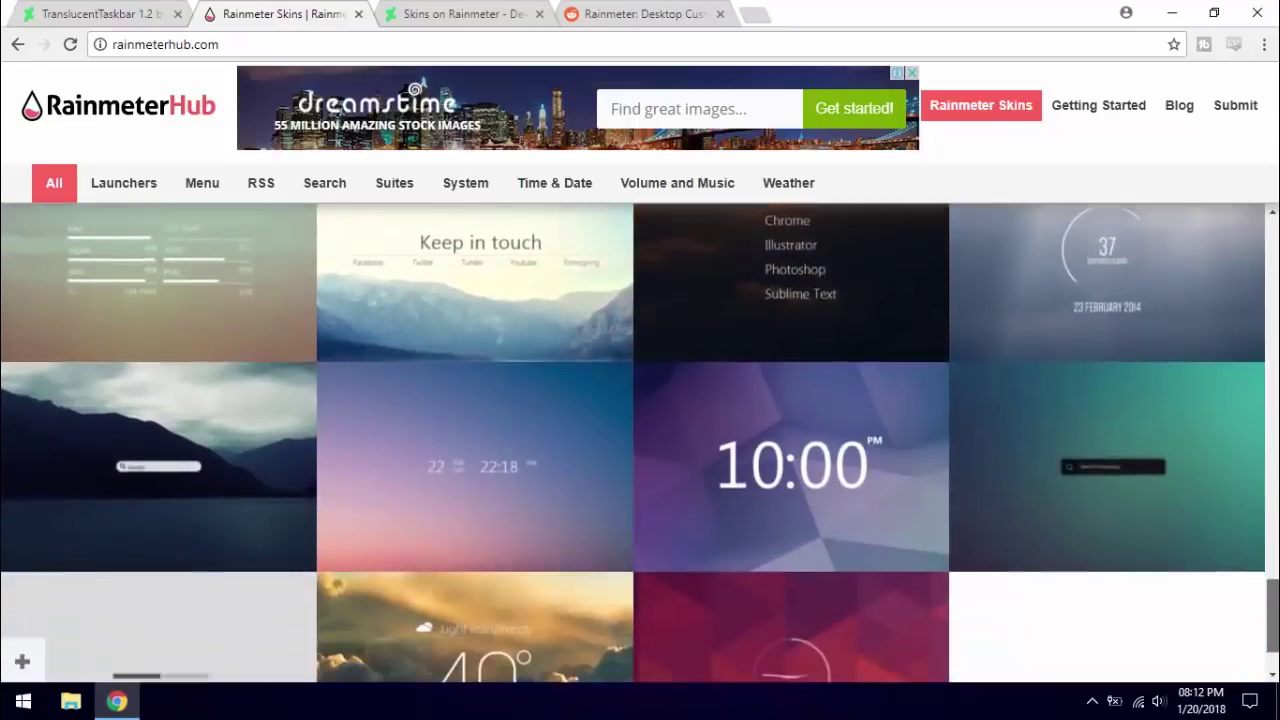
scroll(640, 442, down, 1)
Step: Switch to the Rainmeter group's Skins gallery on DeviantArt and look through the available skins
click(447, 12)
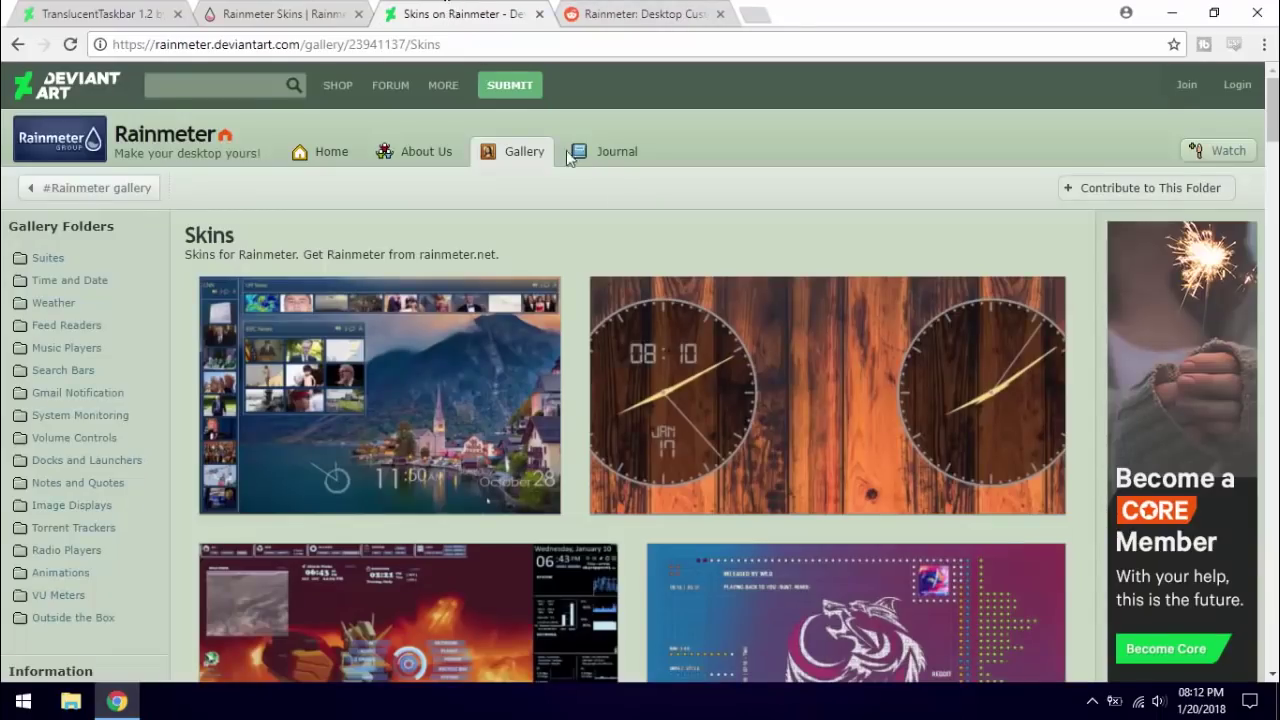
scroll(697, 296, down, 7)
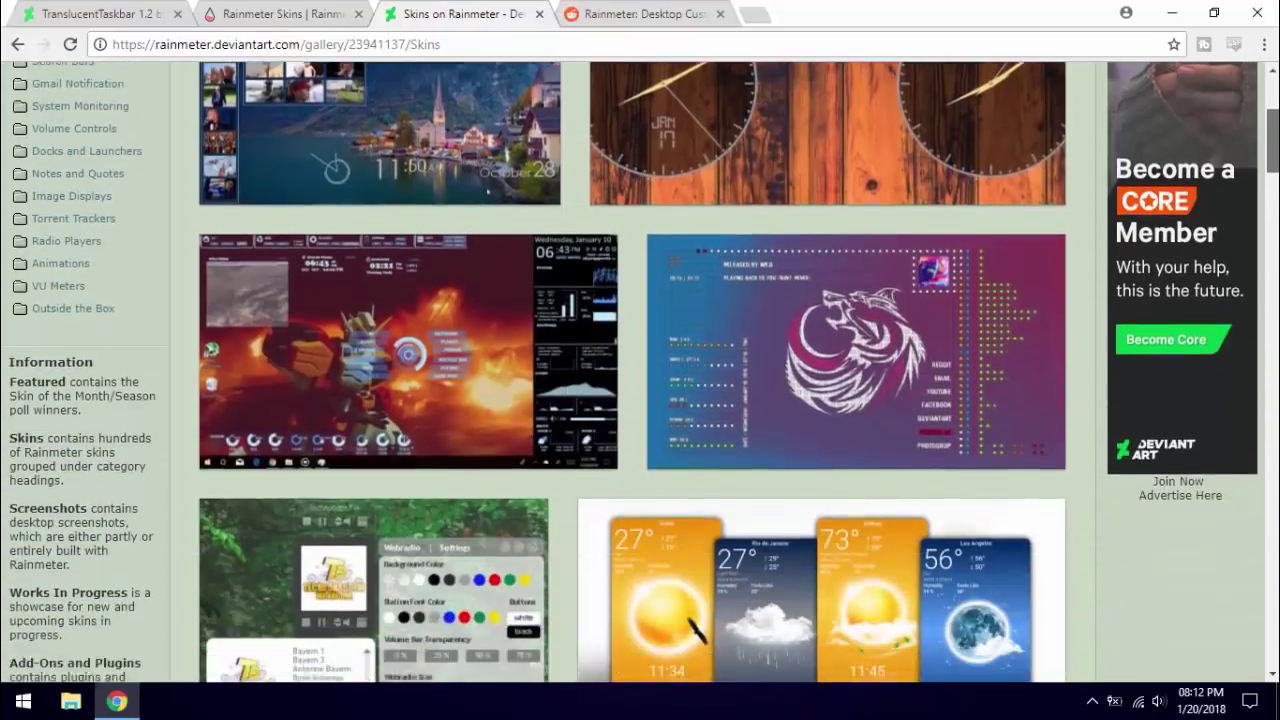
scroll(697, 296, down, 10)
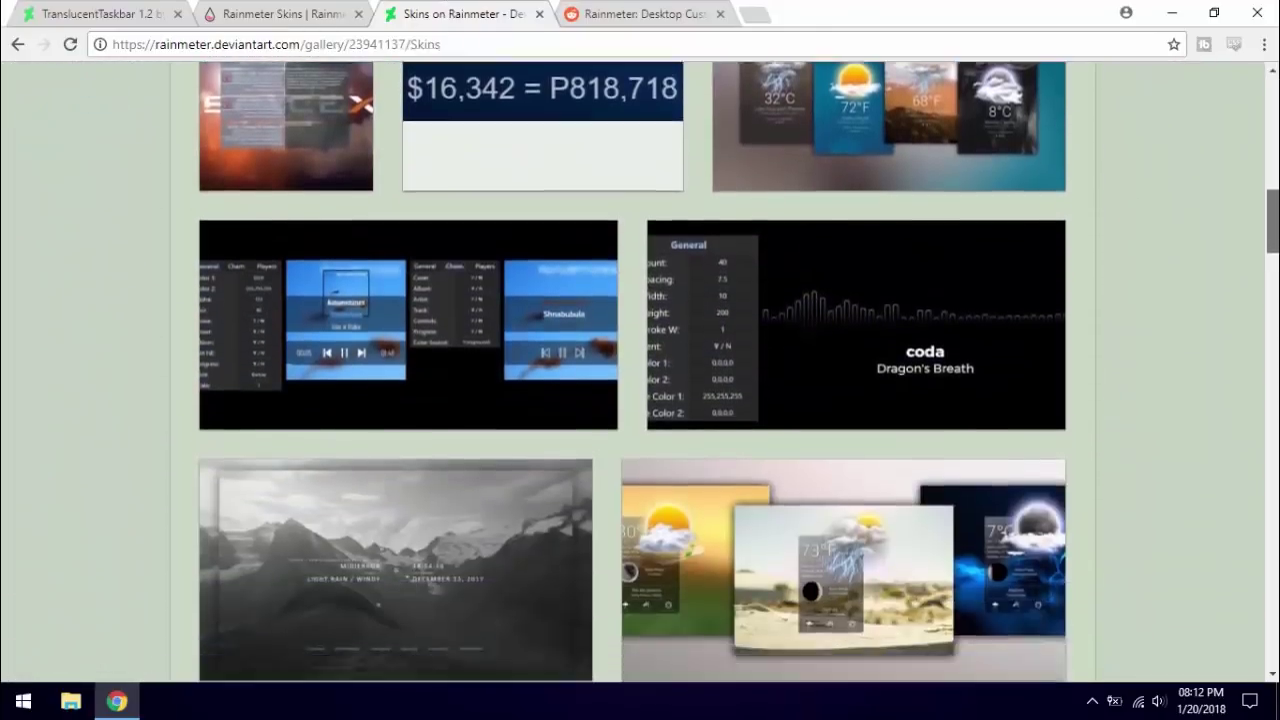
scroll(640, 372, down, 11)
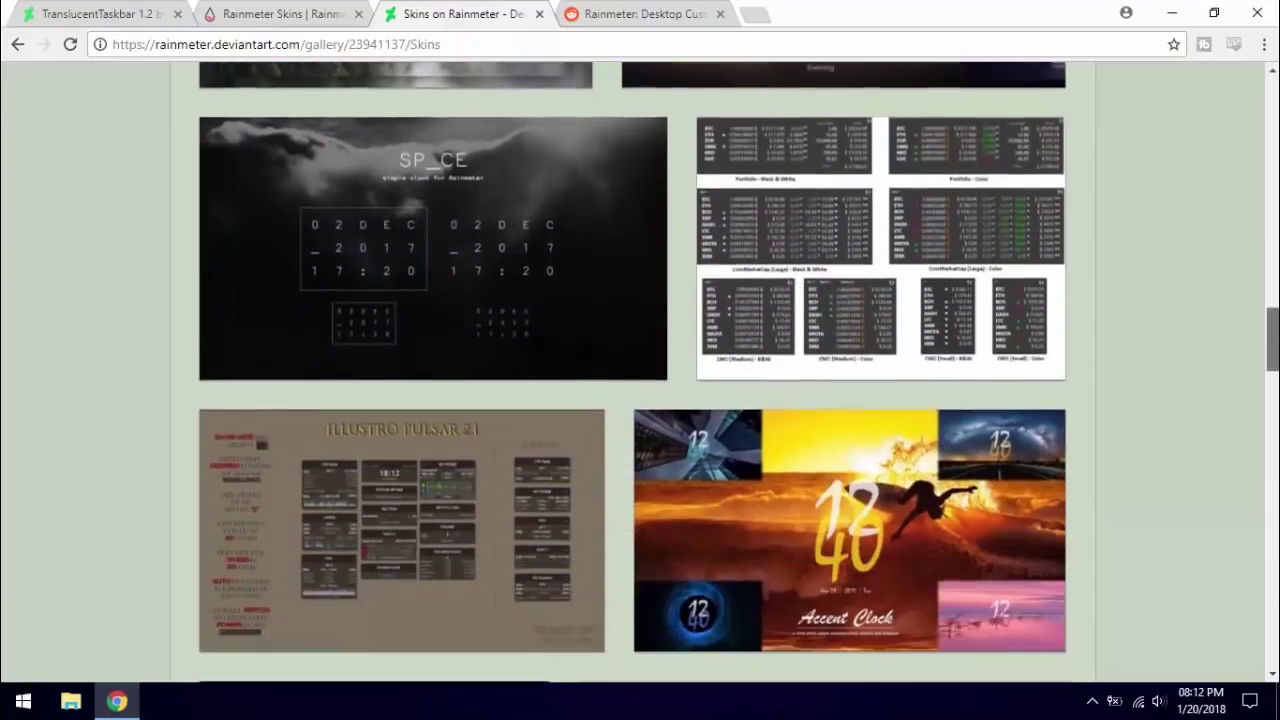
scroll(640, 372, down, 4)
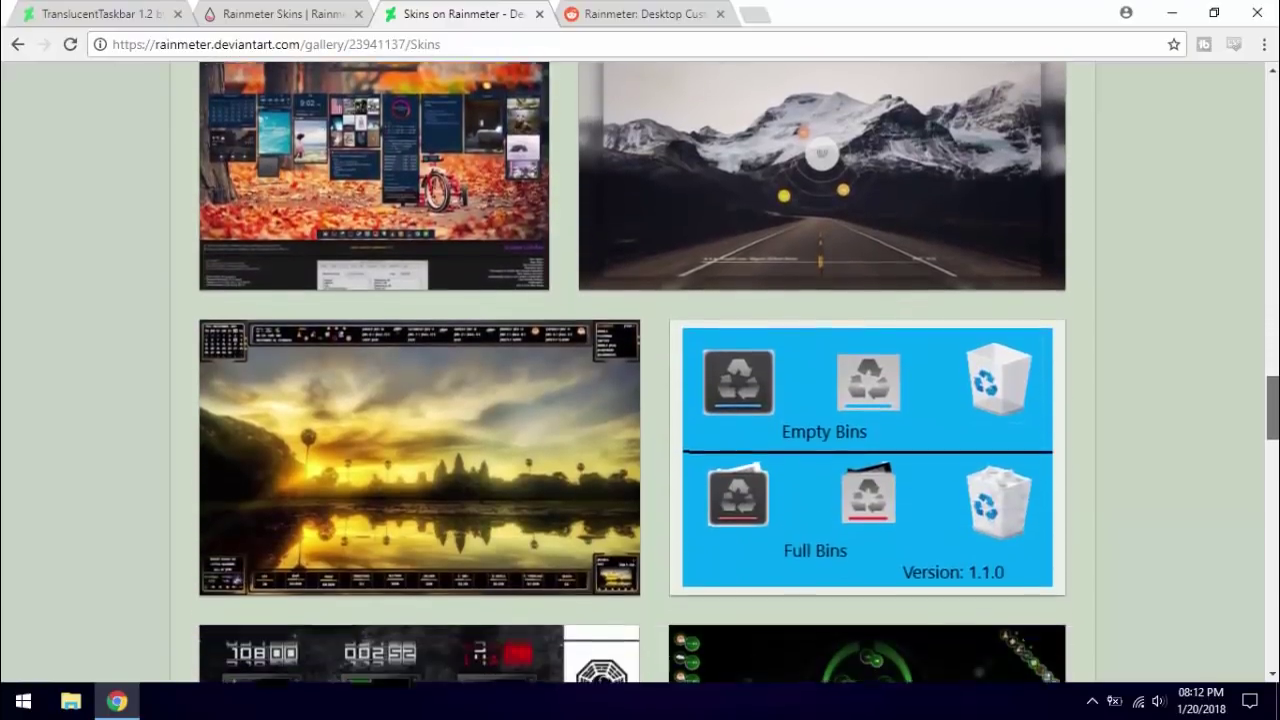
scroll(640, 372, down, 5)
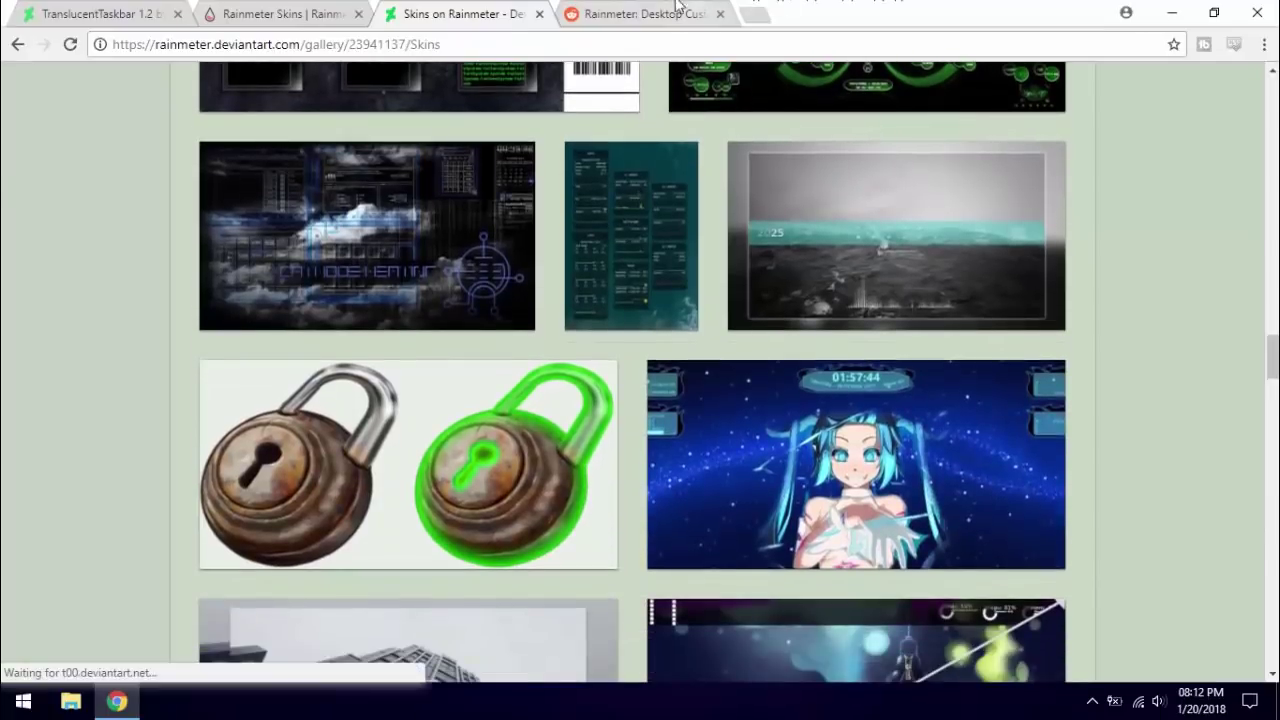
Step: Switch to the Rainmeter subreddit, look through its hot posts, and list the top posts from the past month
click(677, 8)
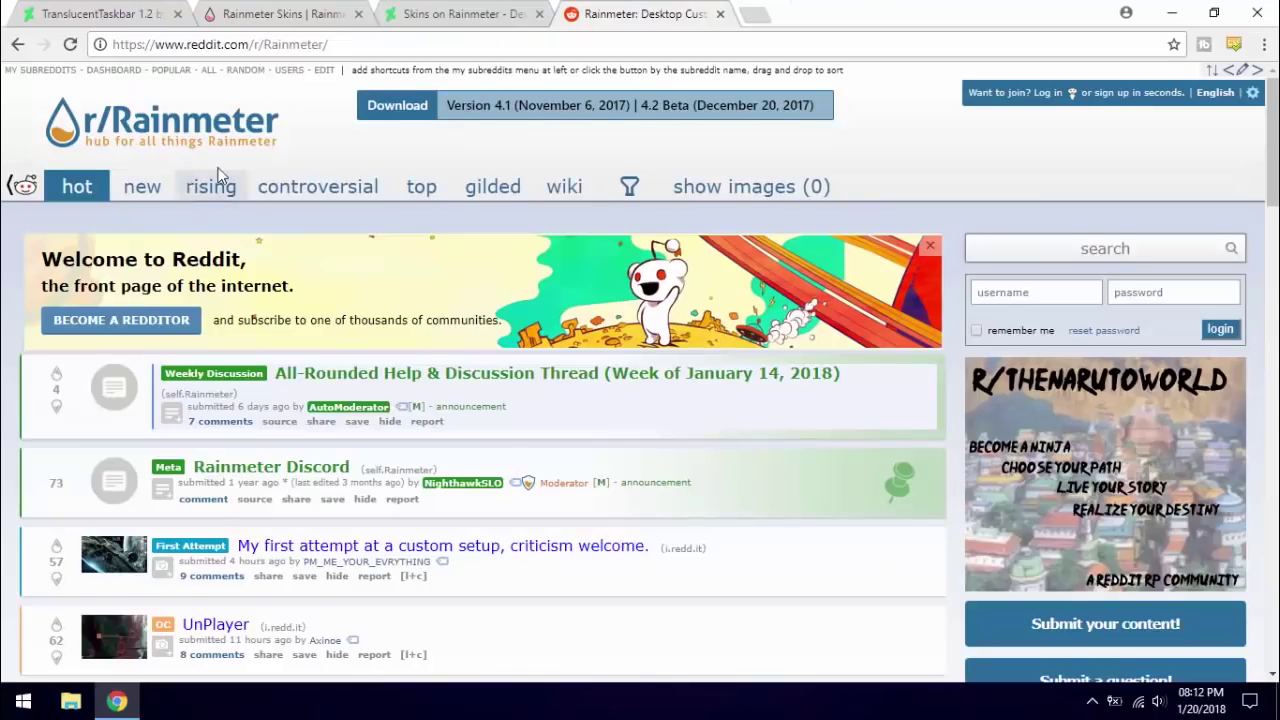
scroll(414, 263, down, 8)
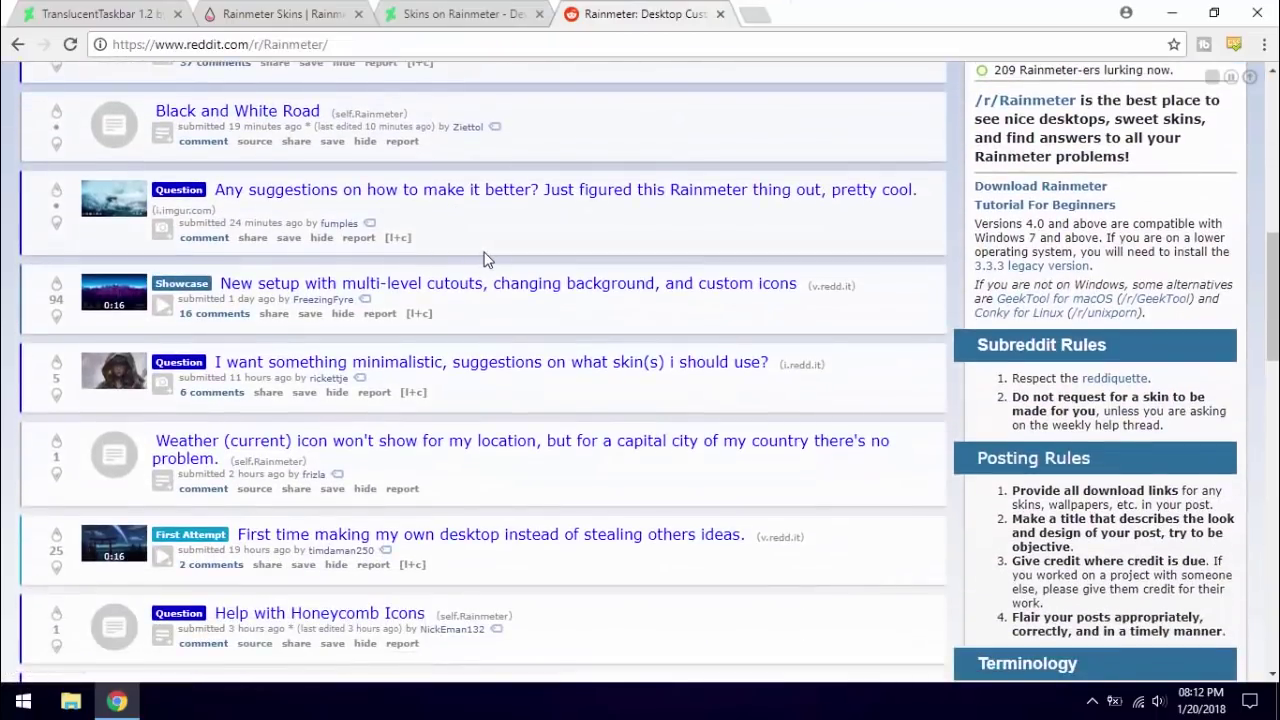
scroll(484, 259, up, 8)
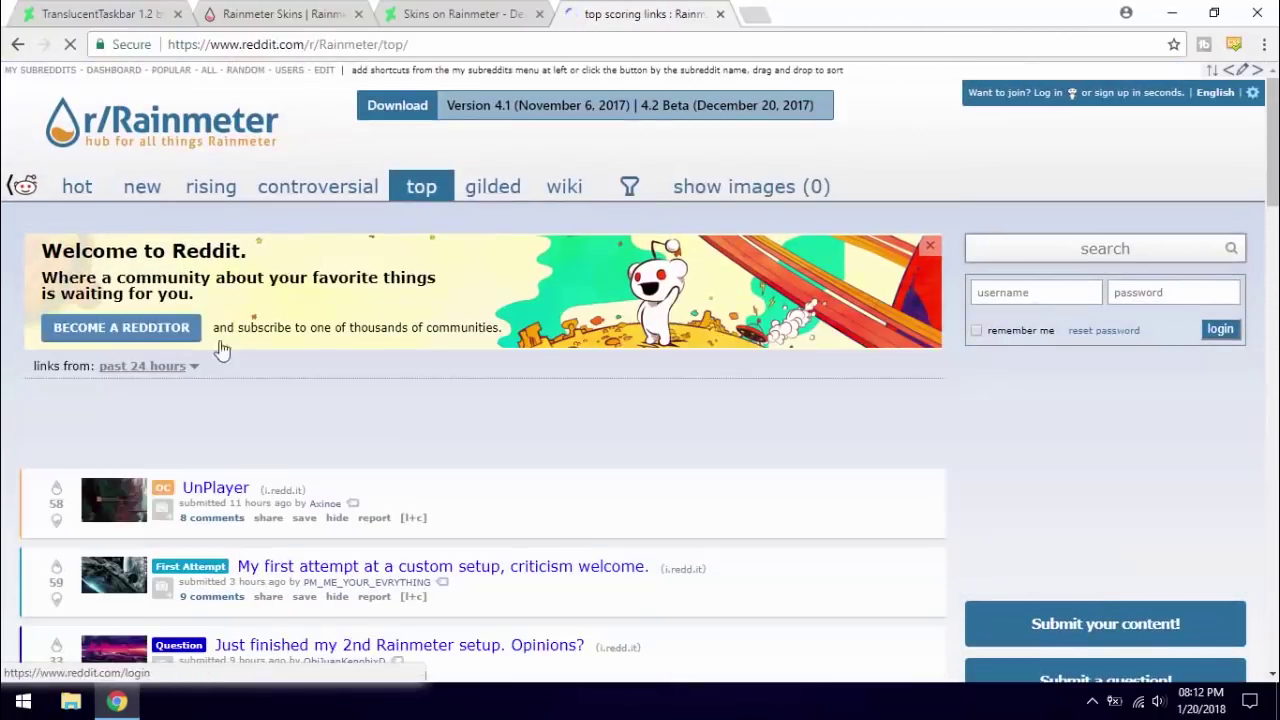
click(142, 366)
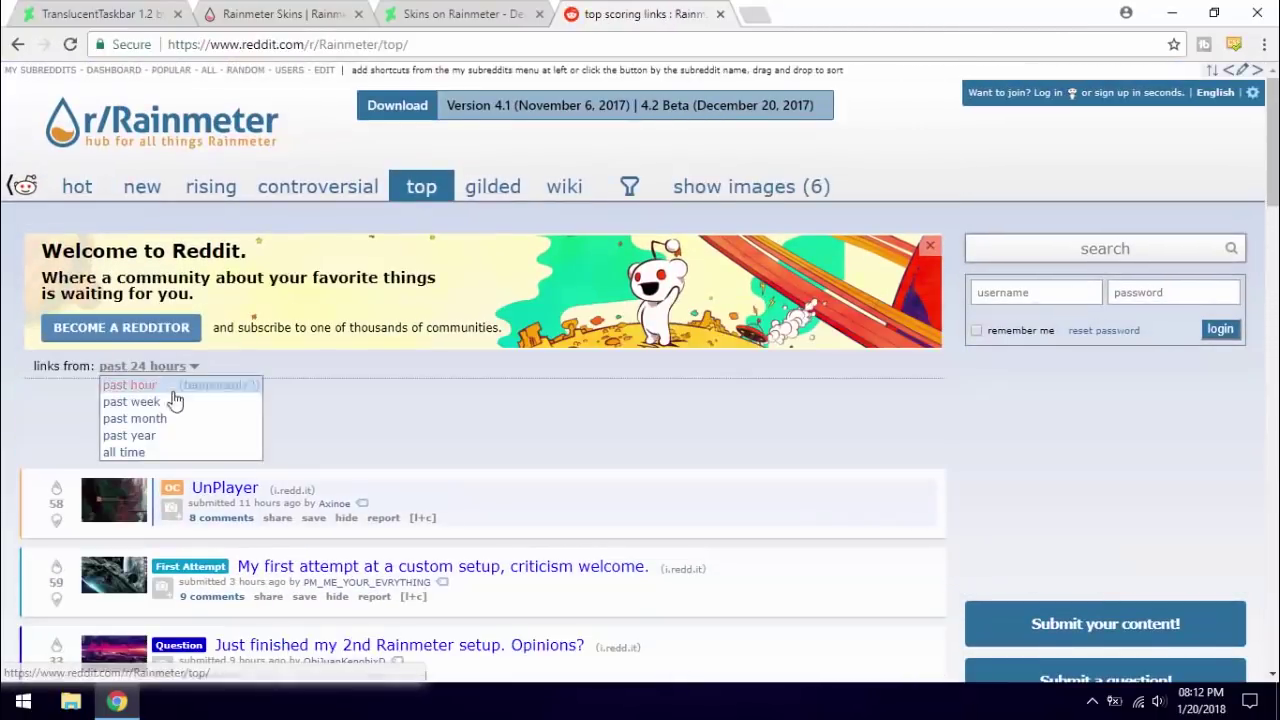
click(175, 421)
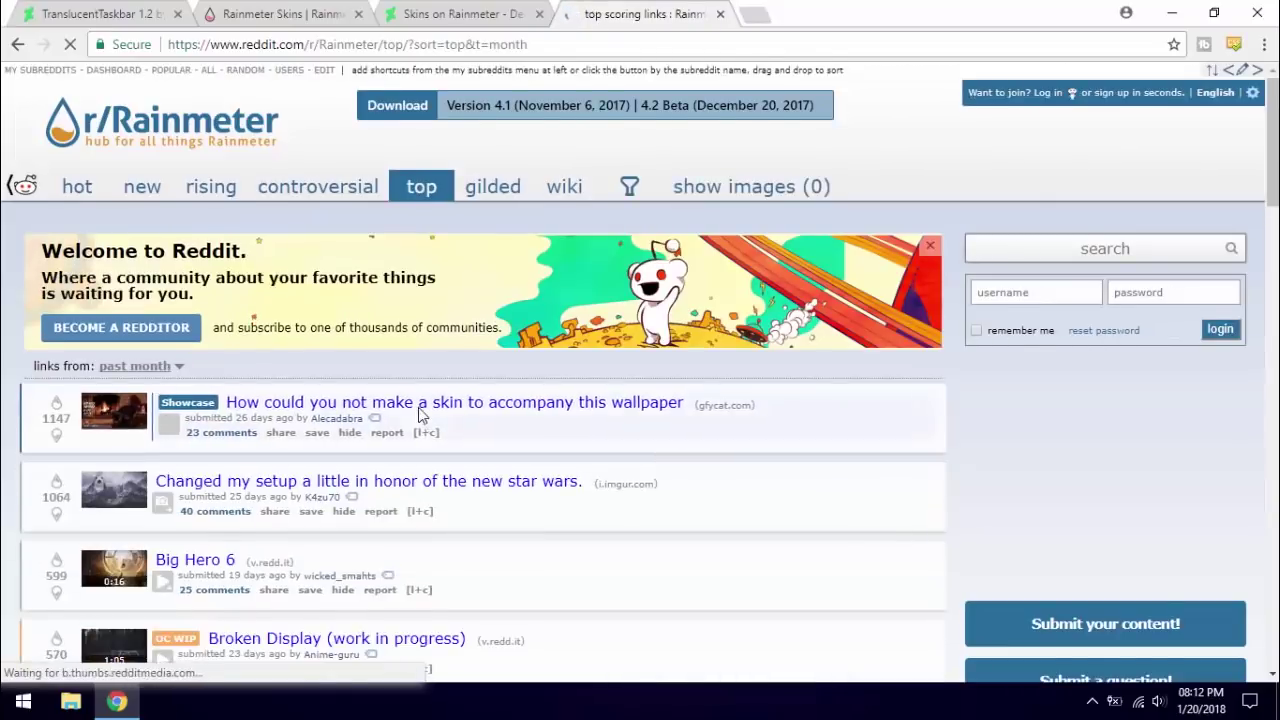
Step: Preview the image of the post "How could you not make a skin to accompany this wallpaper" and collapse it again
scroll(420, 415, down, 1)
scroll(420, 415, down, 1)
click(169, 240)
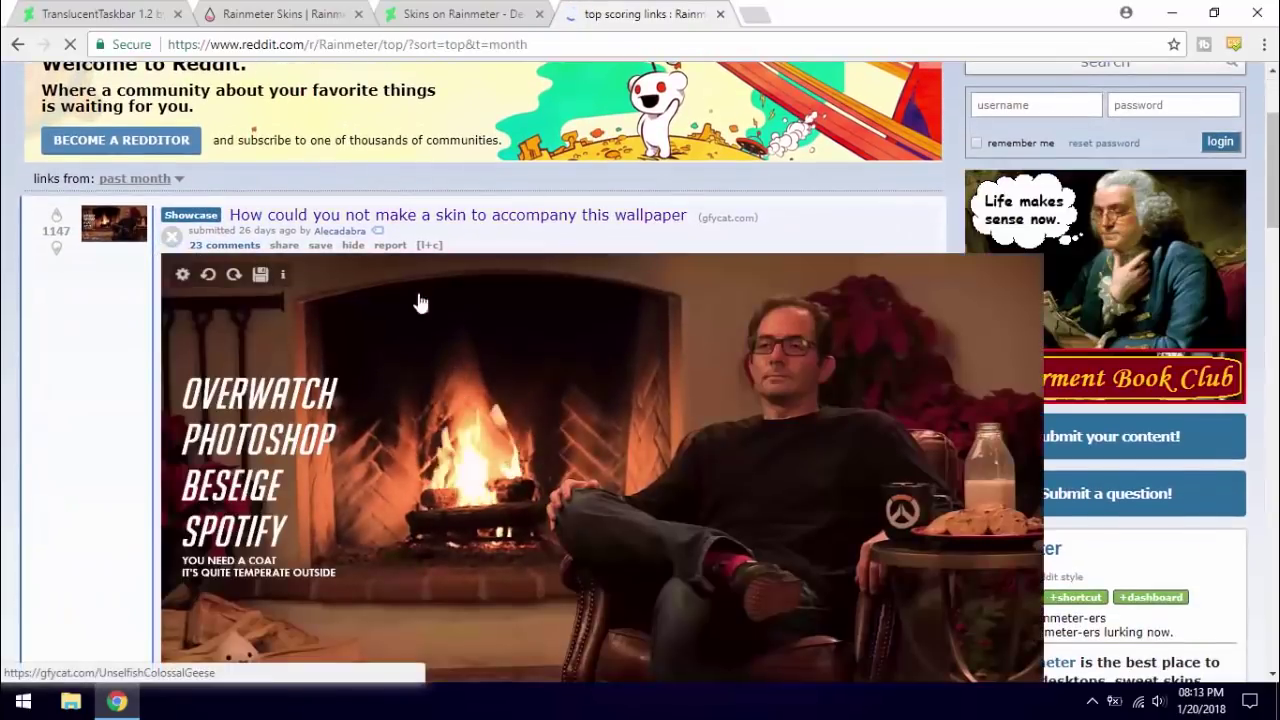
click(172, 237)
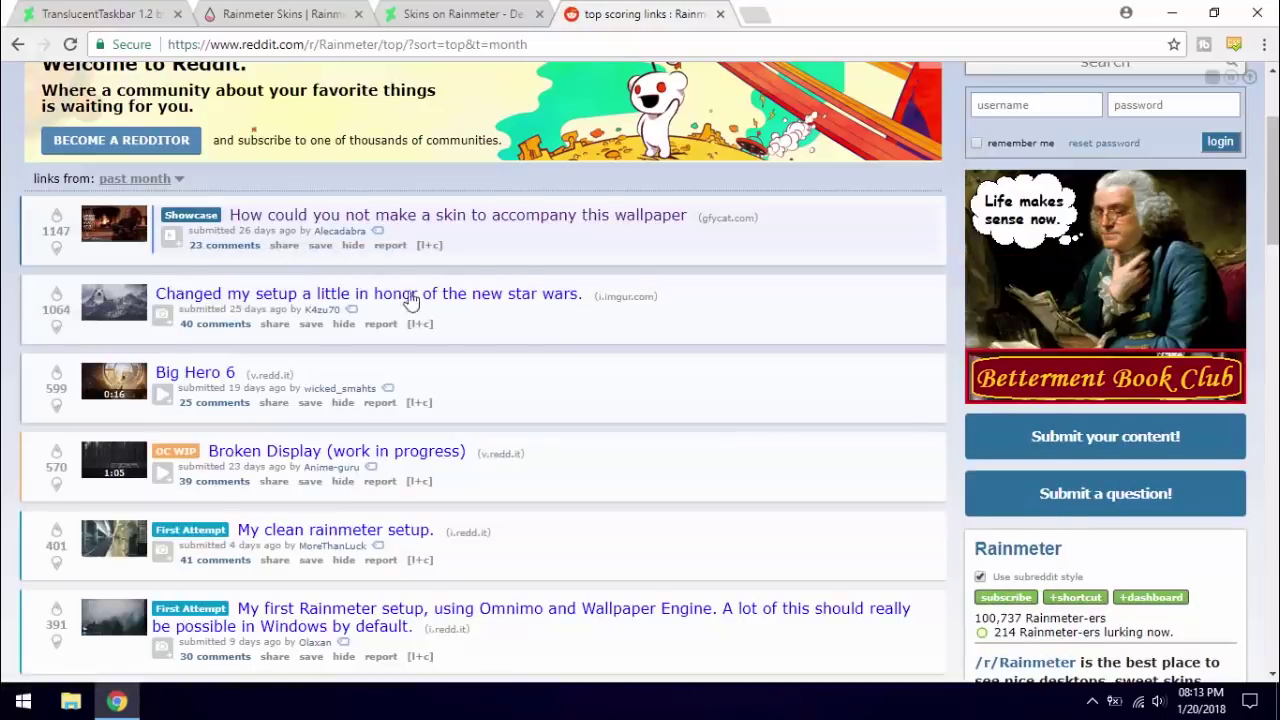
scroll(380, 280, up, 2)
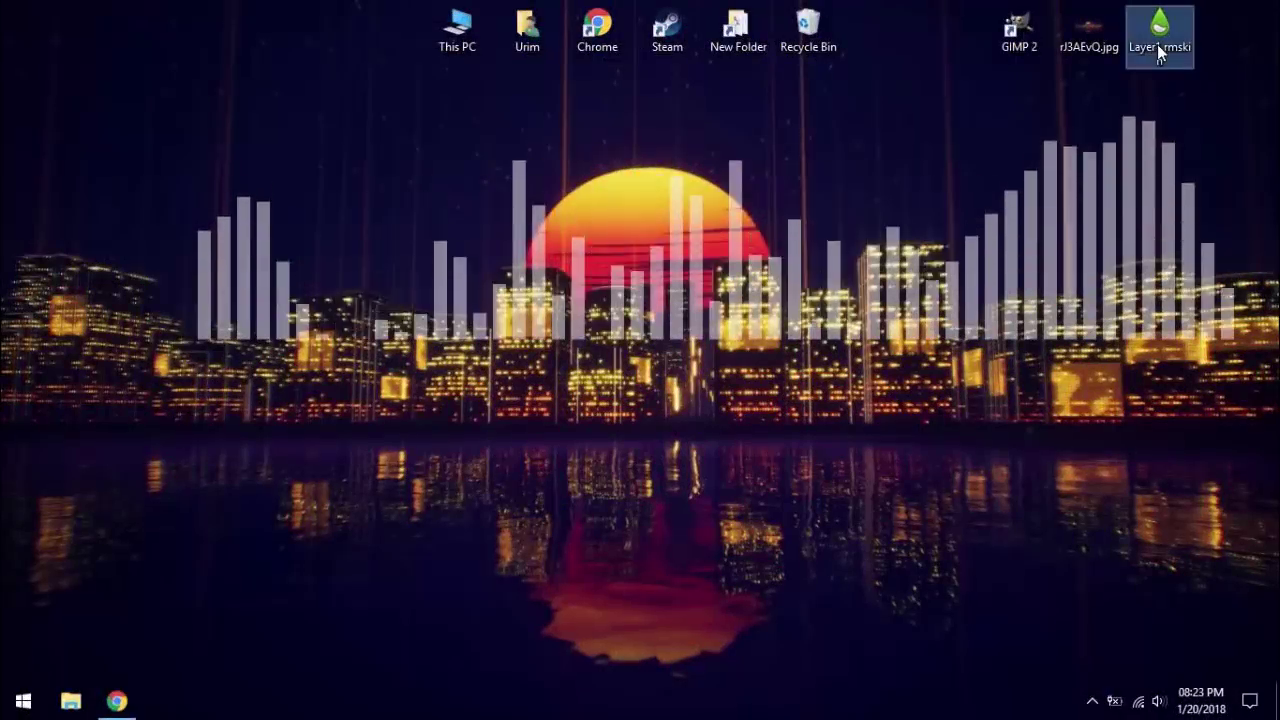
Step: Install the Layer1 Rainmeter skin from the Layer1.rmskin package on the desktop
double_click(1157, 44)
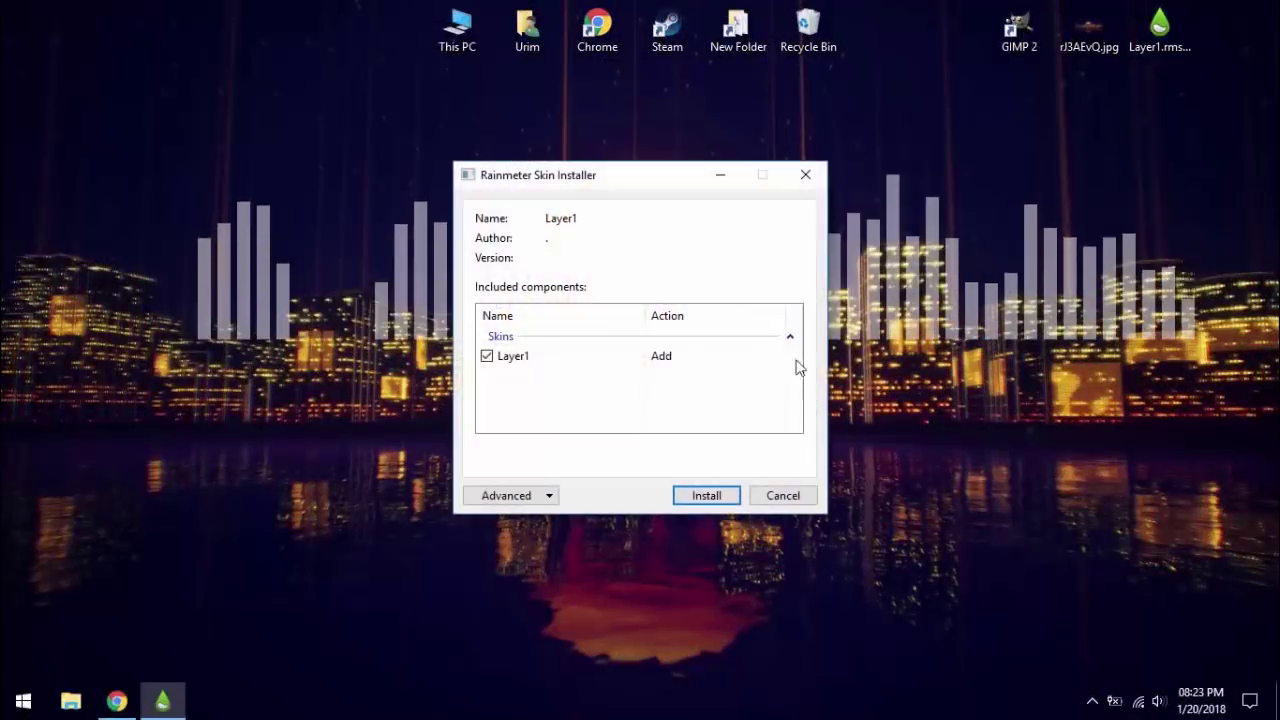
click(707, 495)
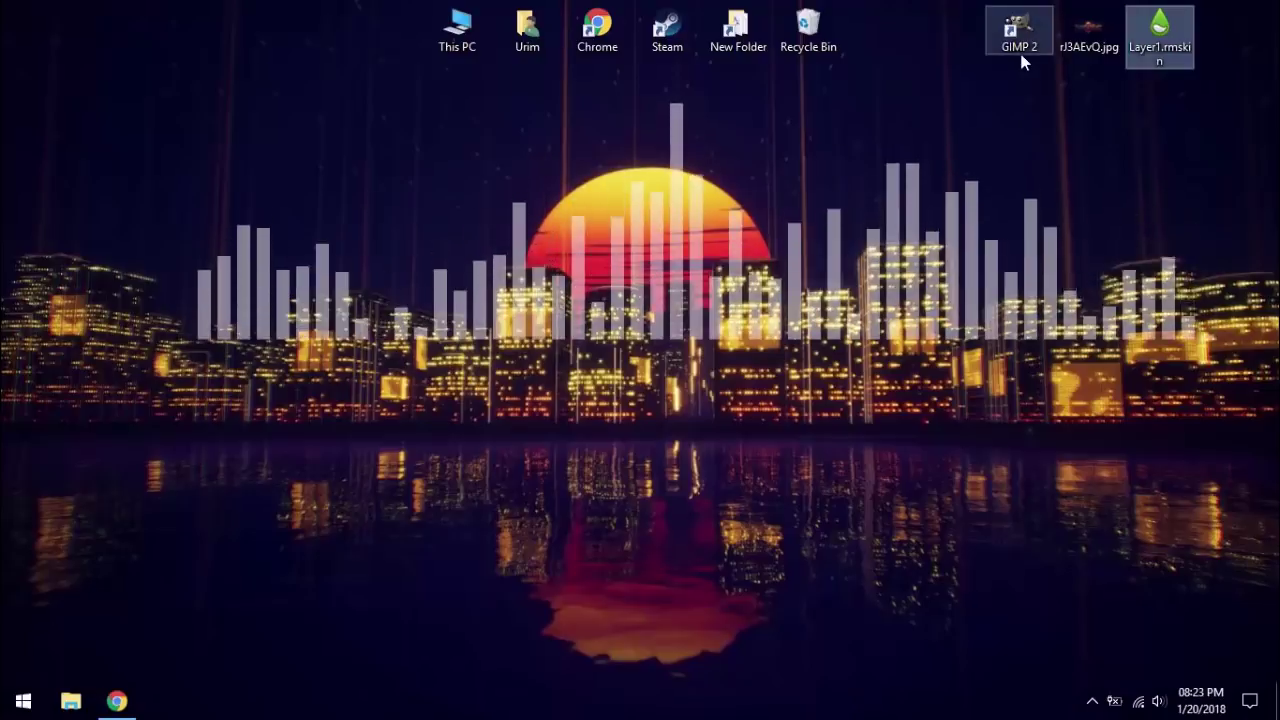
Step: Launch GIMP, choose the Free Select tool, and open the wallpaper rJ3AEvQ.jpg from the Desktop folder
double_click(1022, 52)
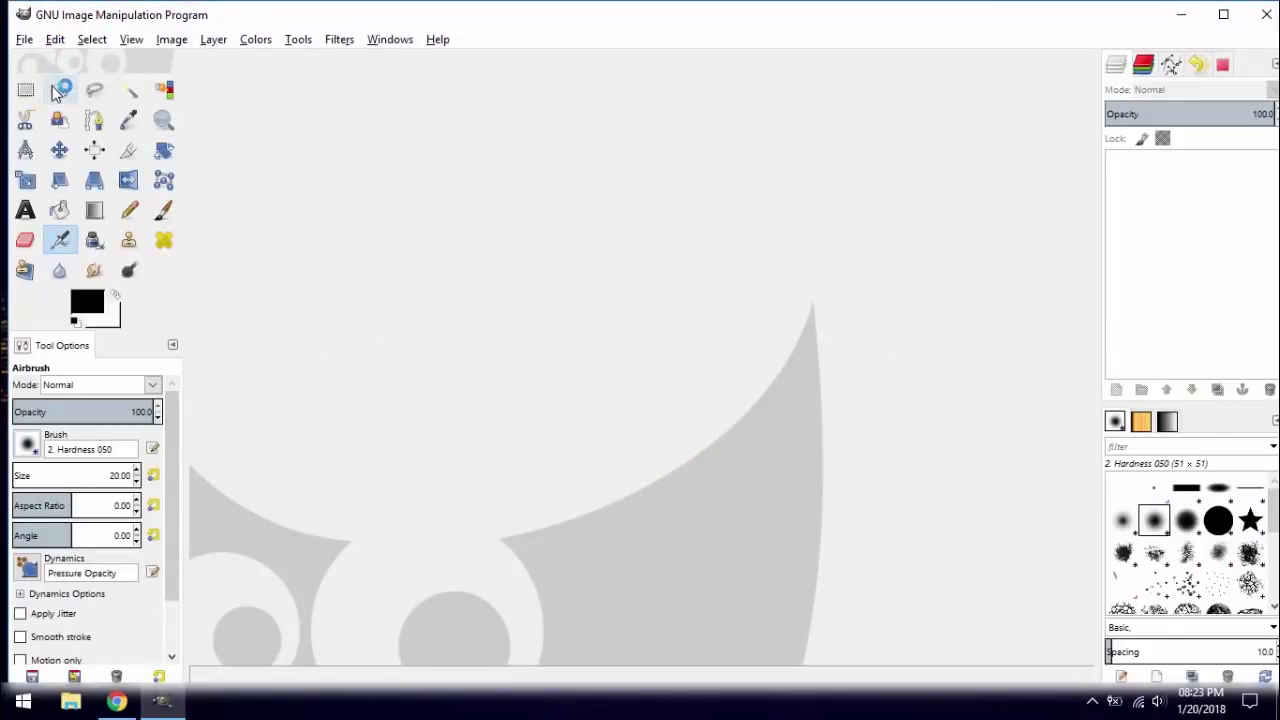
click(95, 91)
click(24, 39)
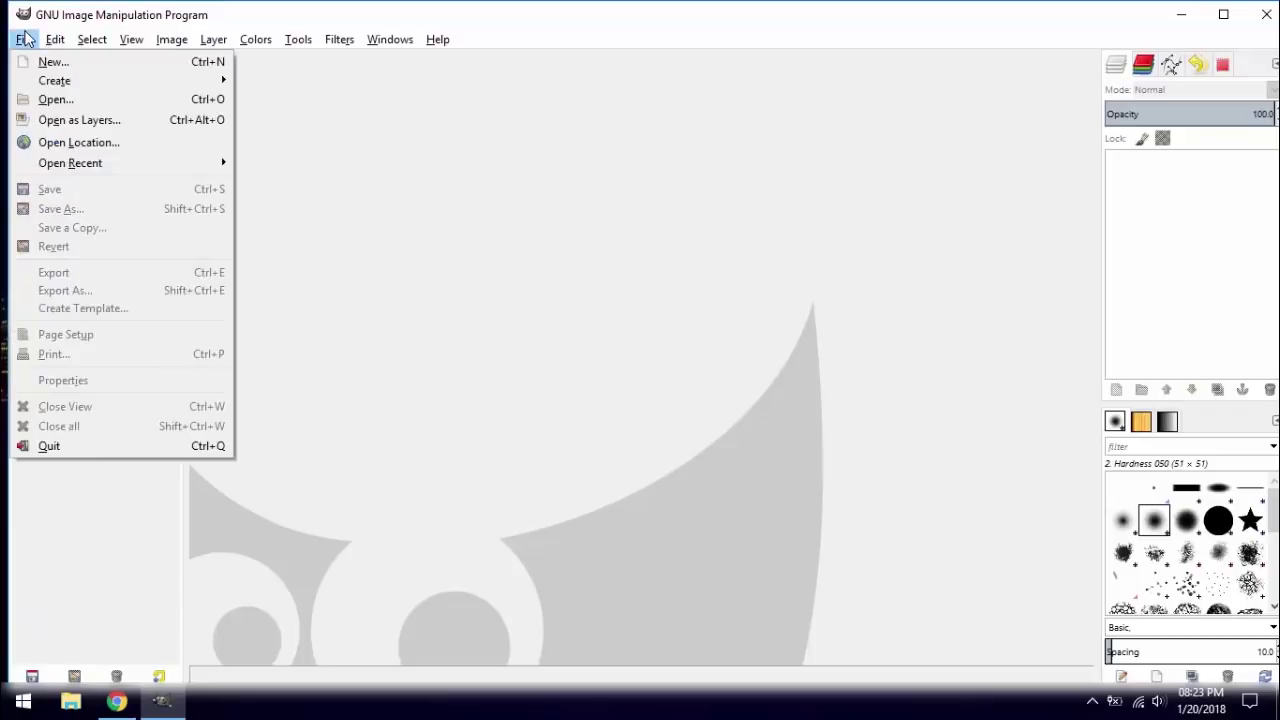
click(53, 97)
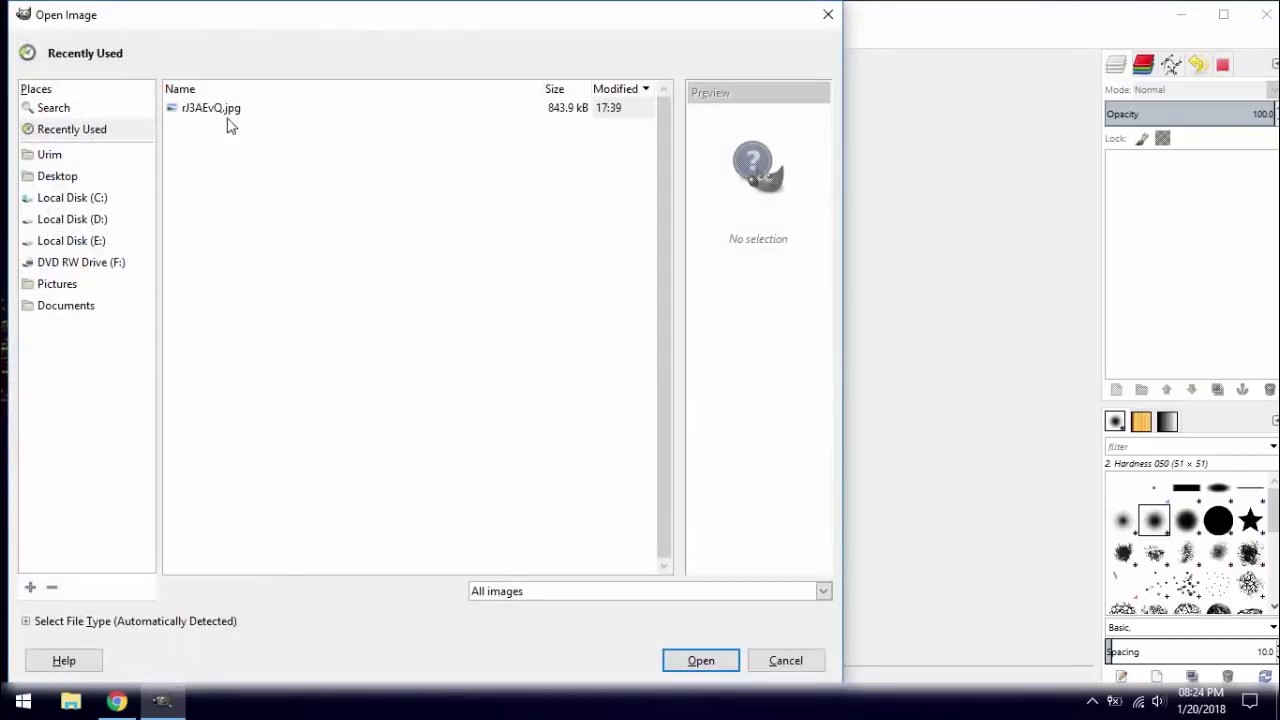
click(60, 178)
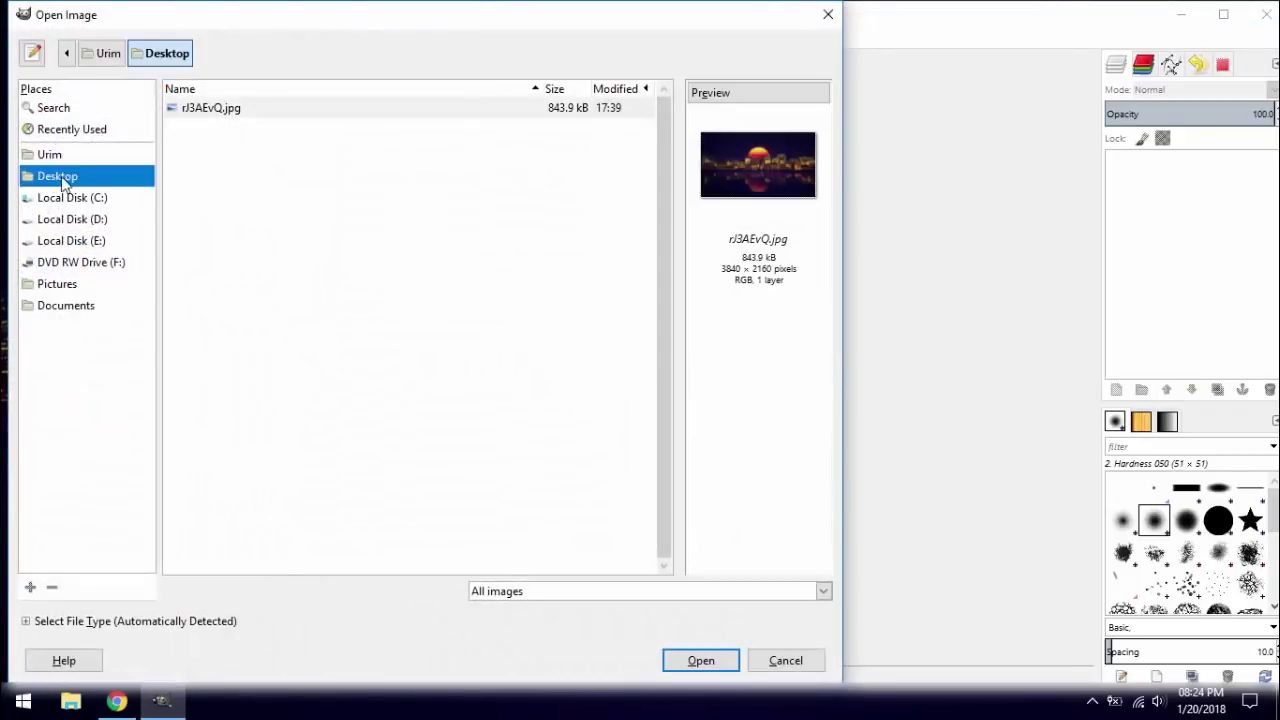
click(215, 110)
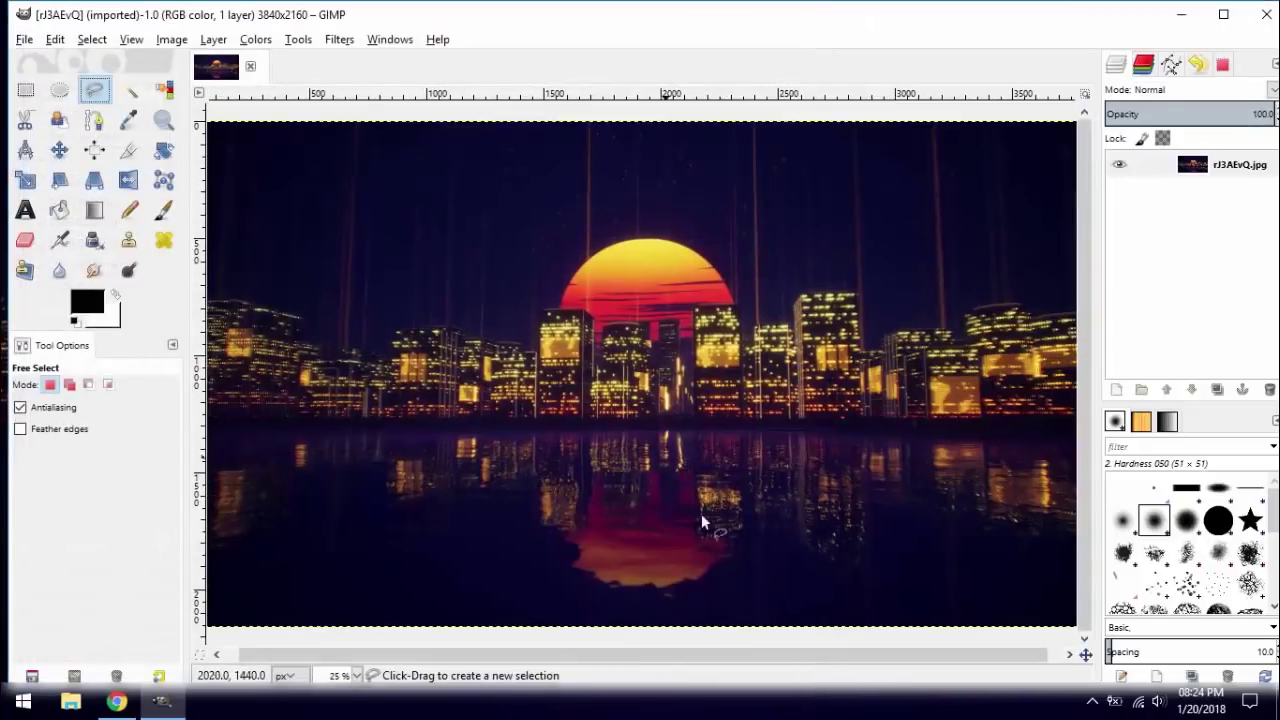
Step: Trace the rooftops with Free Select at 50% zoom, from the image's right edge to the buildings just right of the sun
click(162, 121)
click(1066, 340)
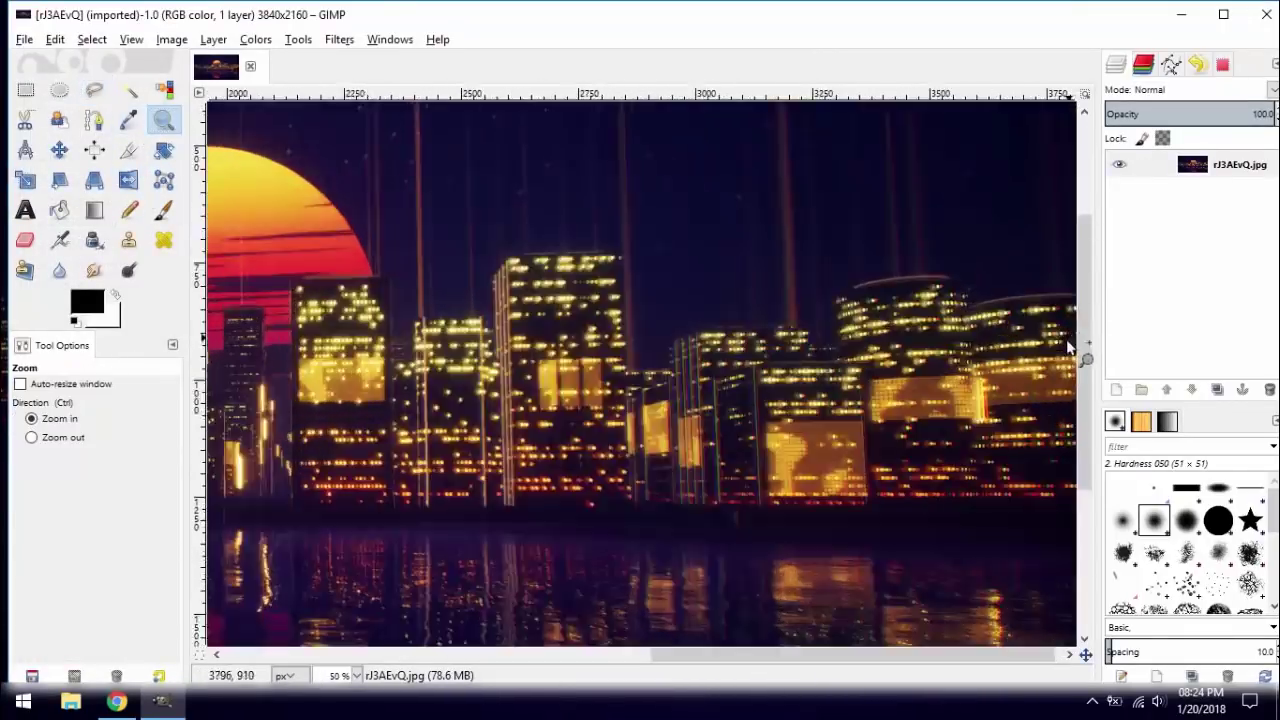
drag(815, 662, 821, 662)
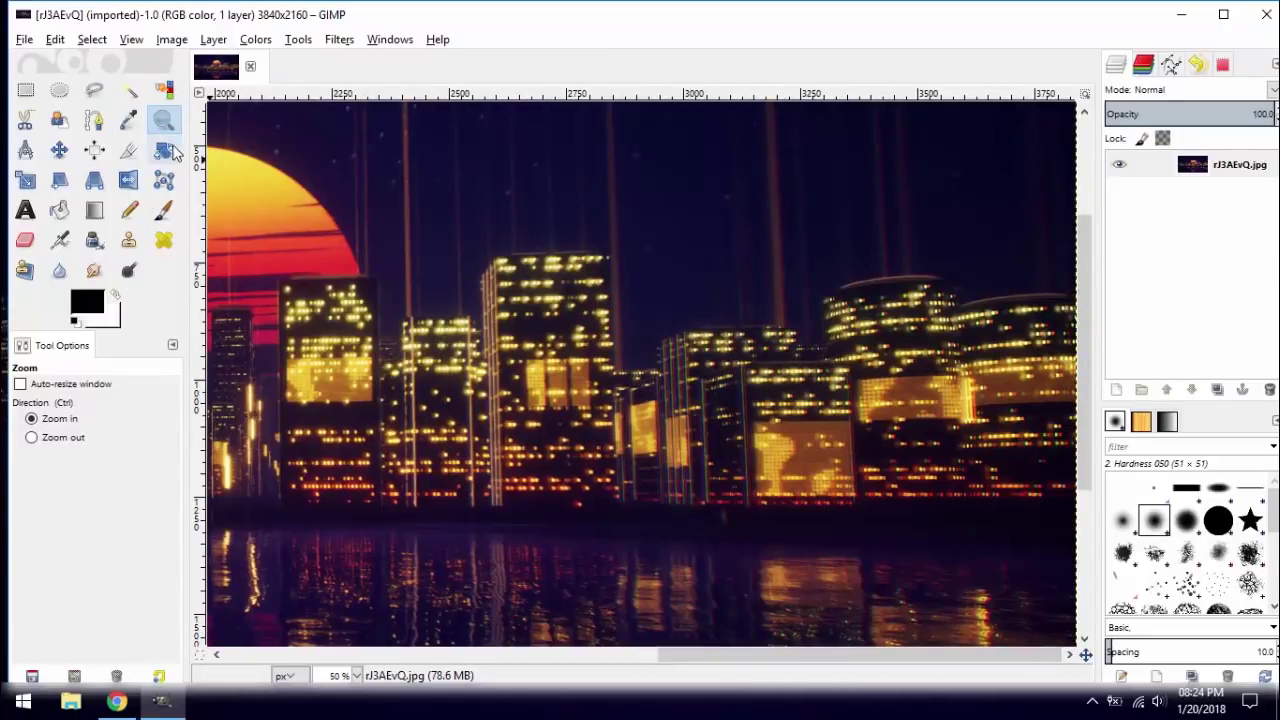
click(95, 91)
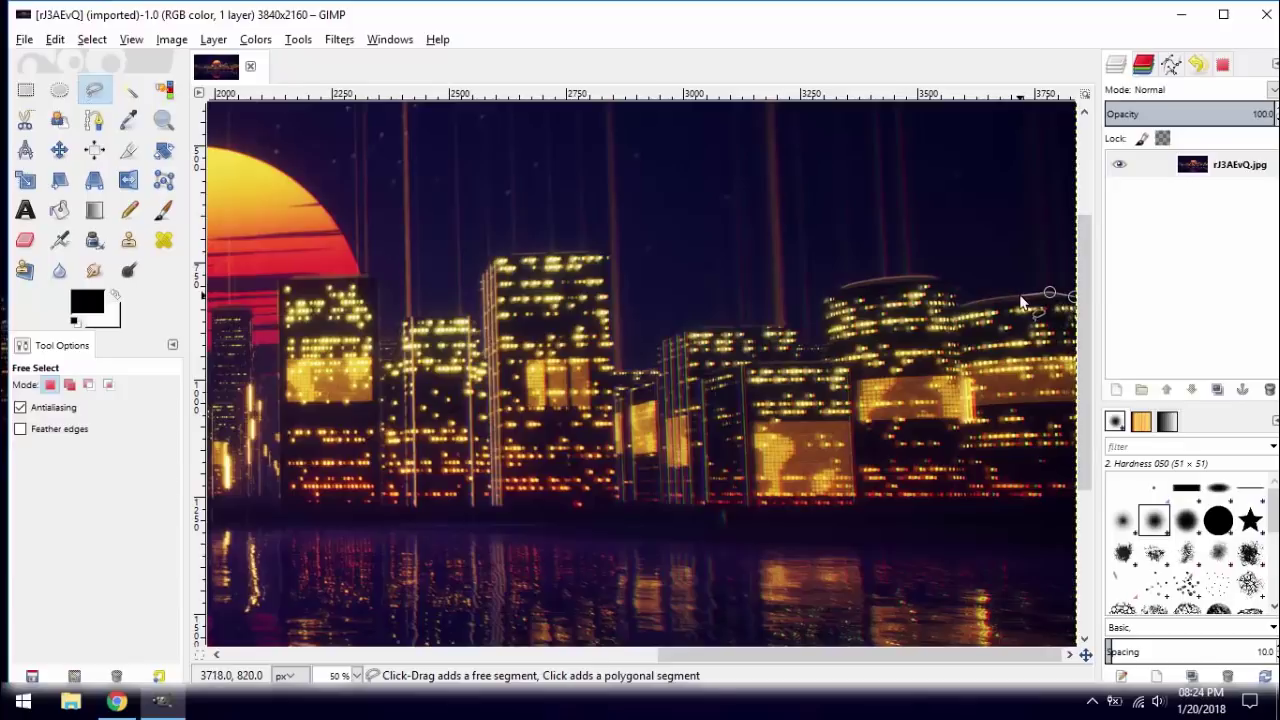
click(986, 300)
click(960, 303)
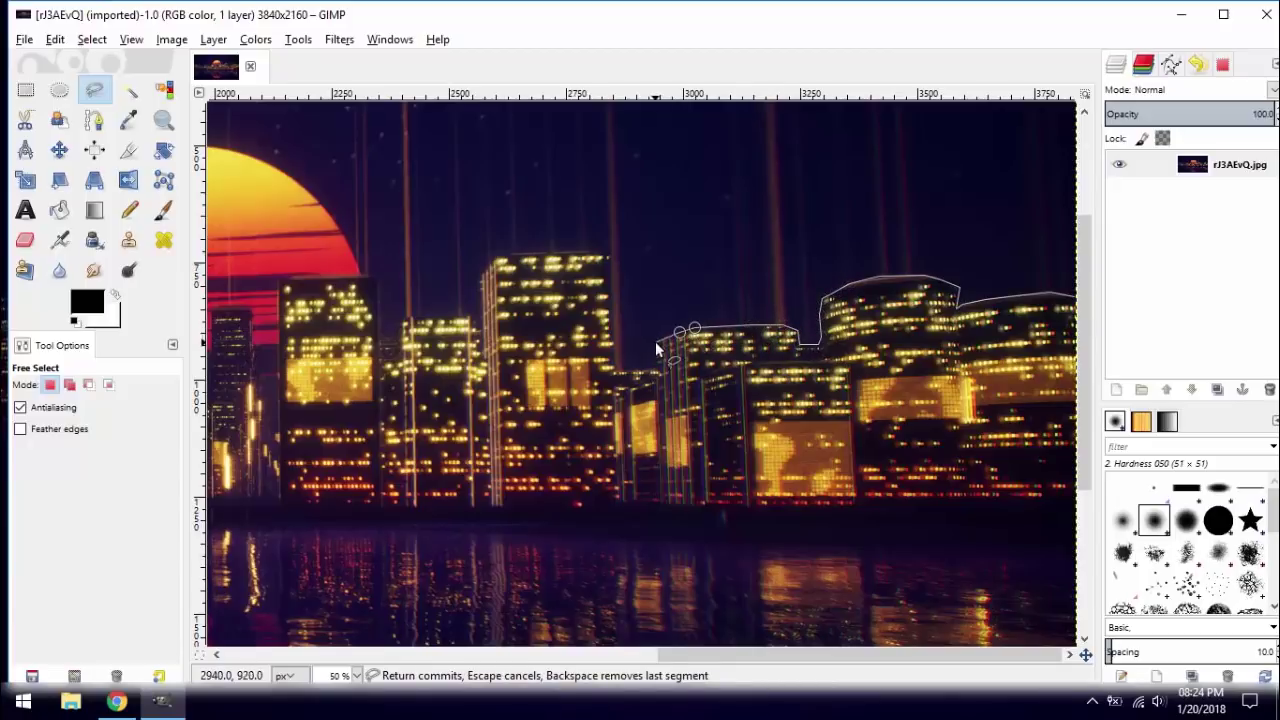
click(526, 253)
click(509, 254)
click(493, 257)
click(482, 330)
click(450, 315)
click(402, 316)
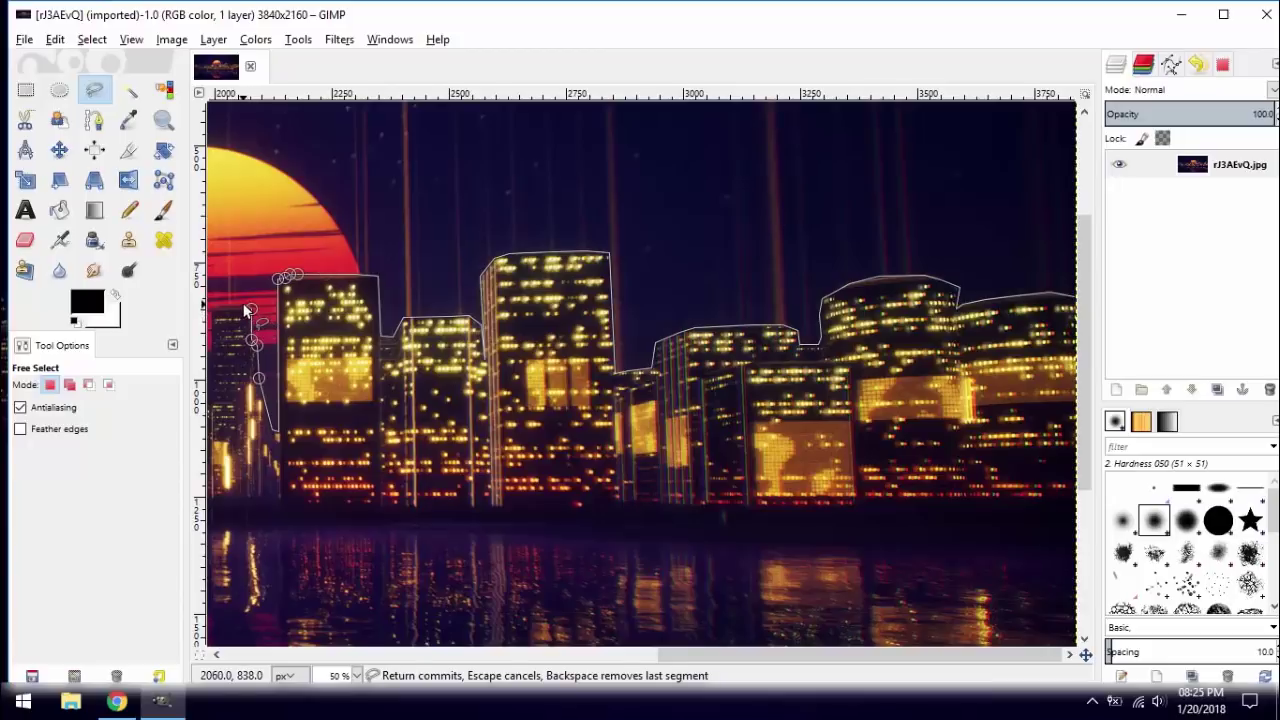
Step: Continue the Free Select outline leftward over the towers in front of the sun and the flat-roofed buildings beyond it
drag(687, 654, 314, 654)
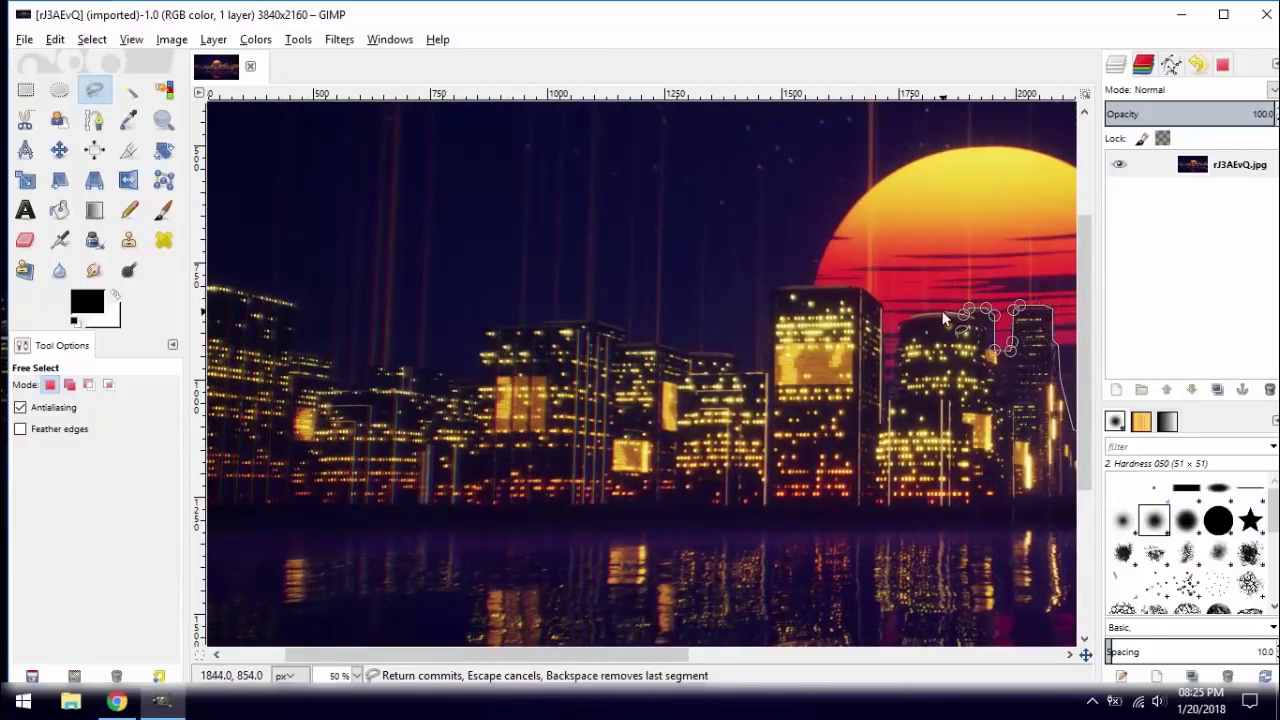
click(900, 322)
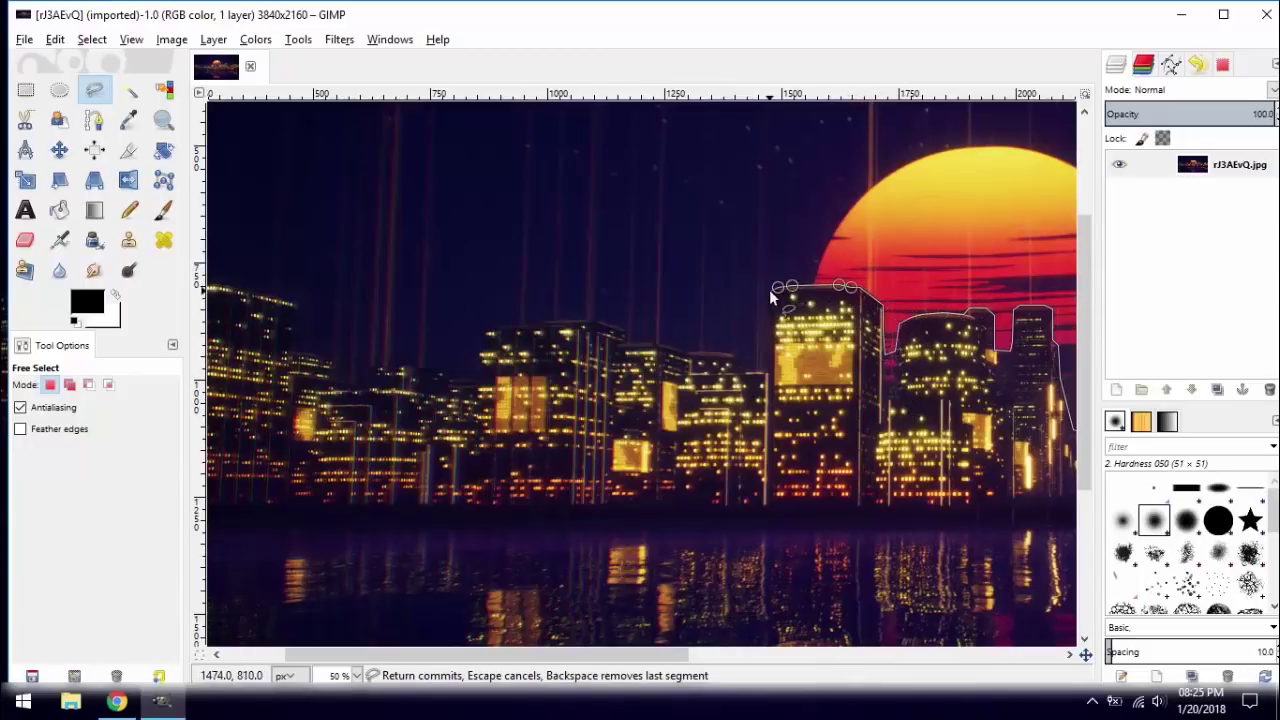
click(741, 362)
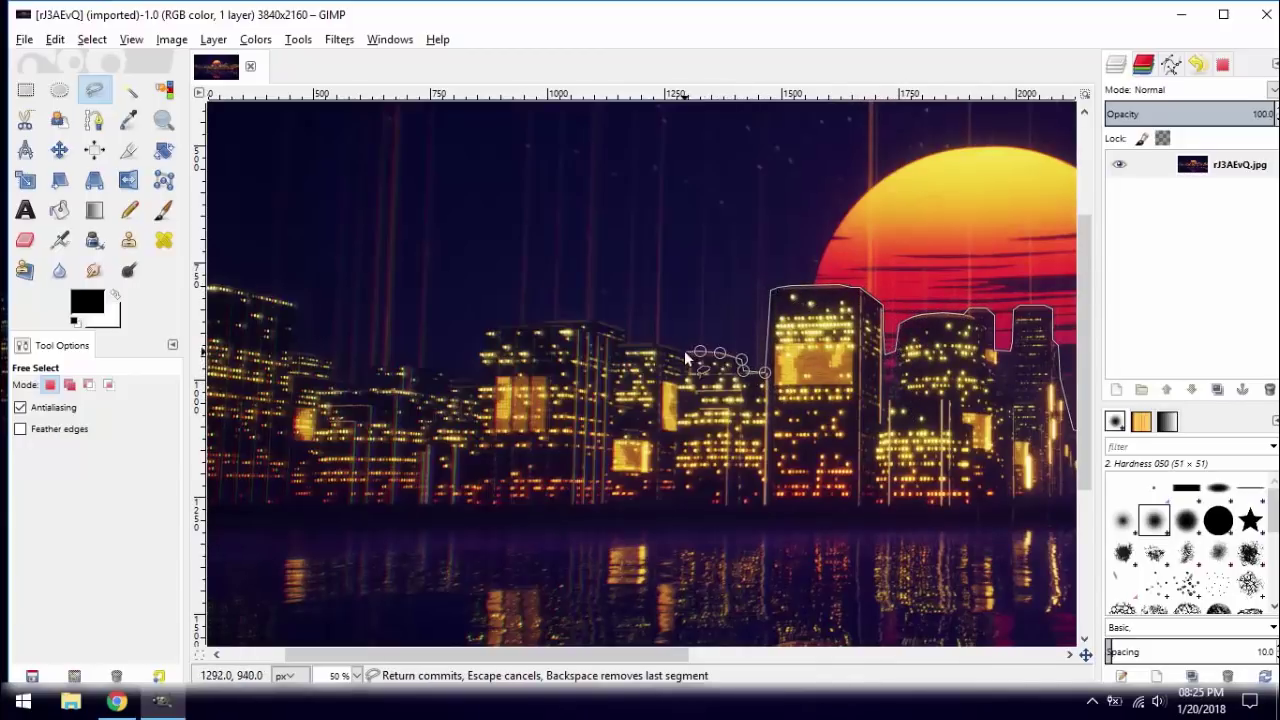
click(629, 338)
click(603, 322)
click(583, 318)
click(533, 323)
click(507, 326)
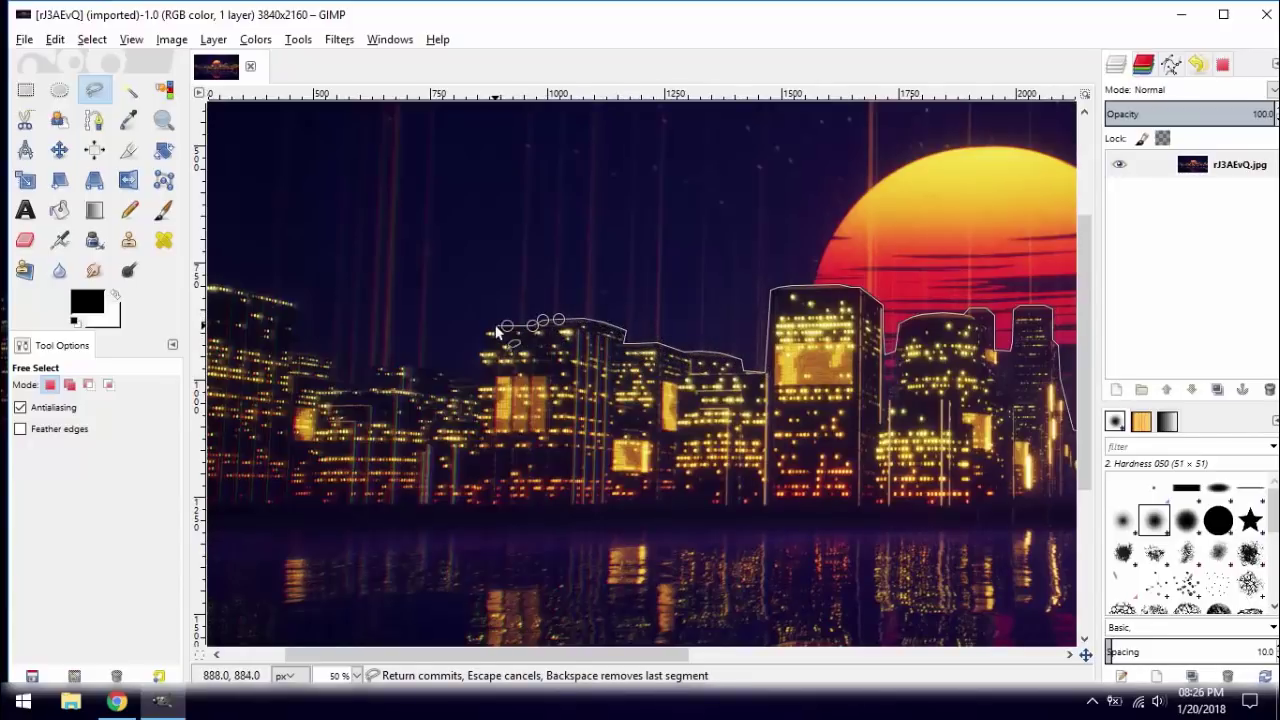
Step: Extend the Free Select outline over the remaining low and tall buildings to the image's left edge
click(367, 367)
click(330, 360)
click(297, 340)
click(299, 301)
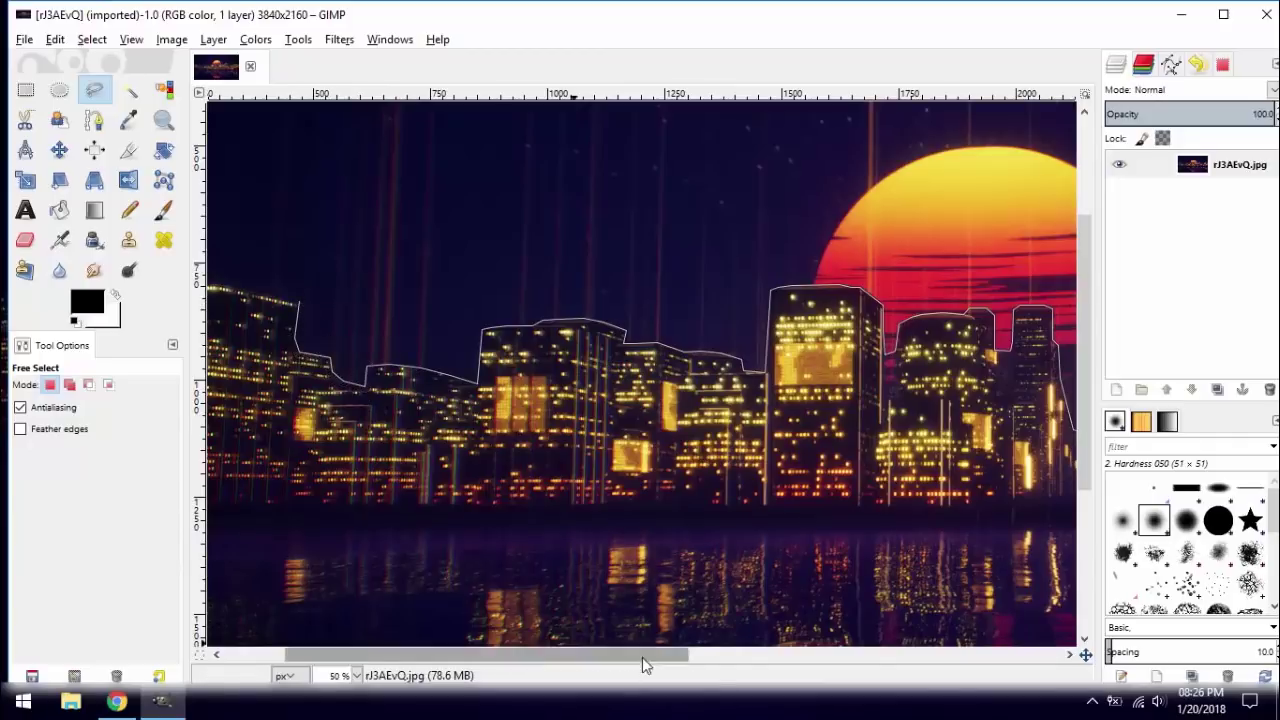
scroll(385, 298, left, 2)
click(309, 271)
click(282, 268)
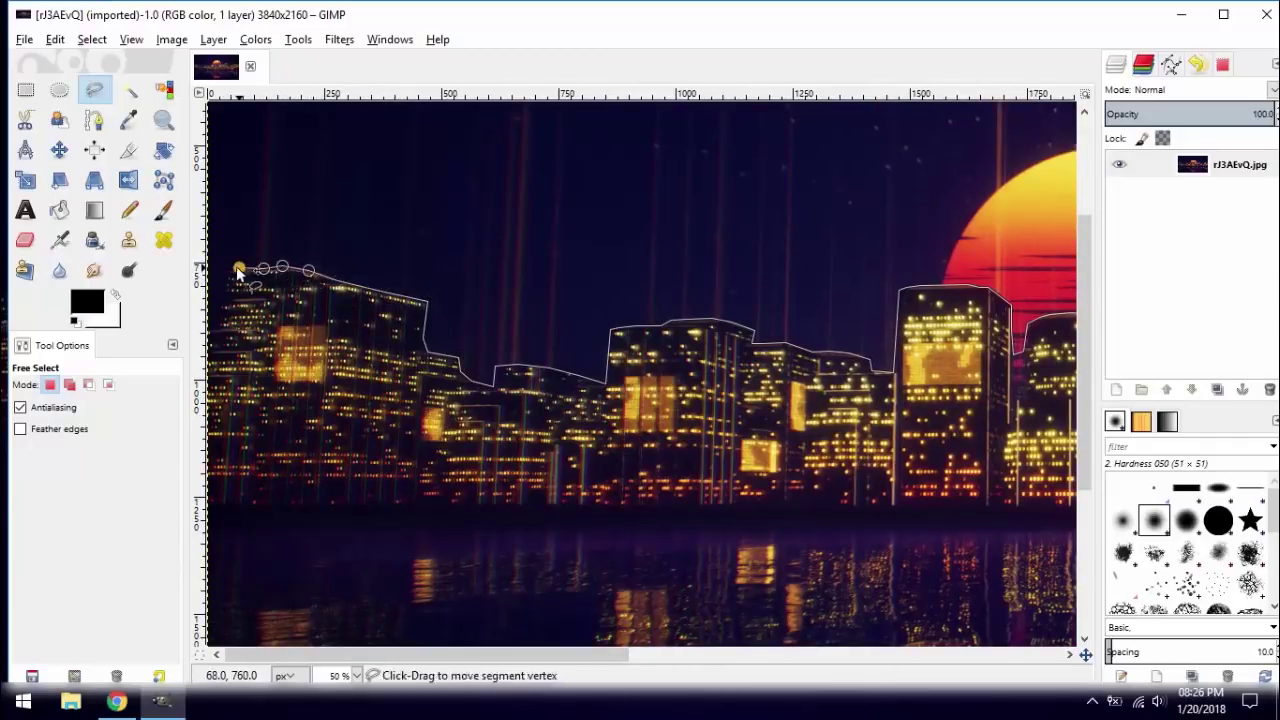
click(222, 272)
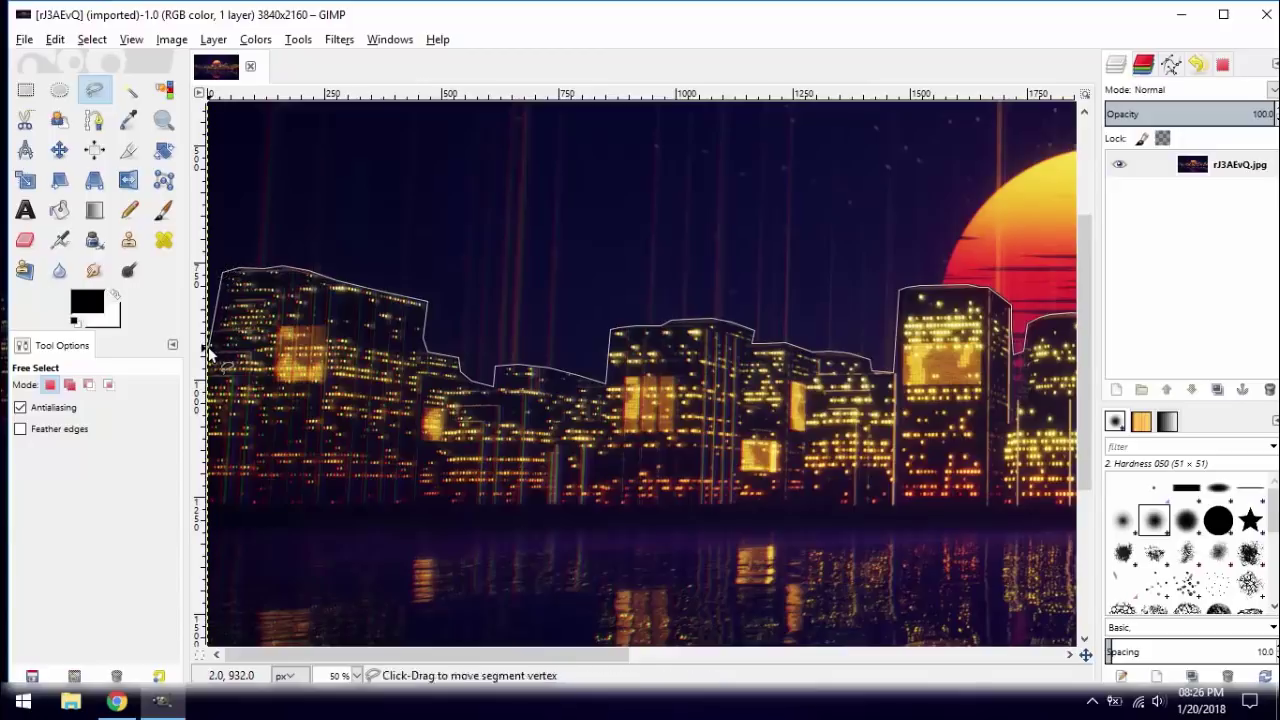
key(Return)
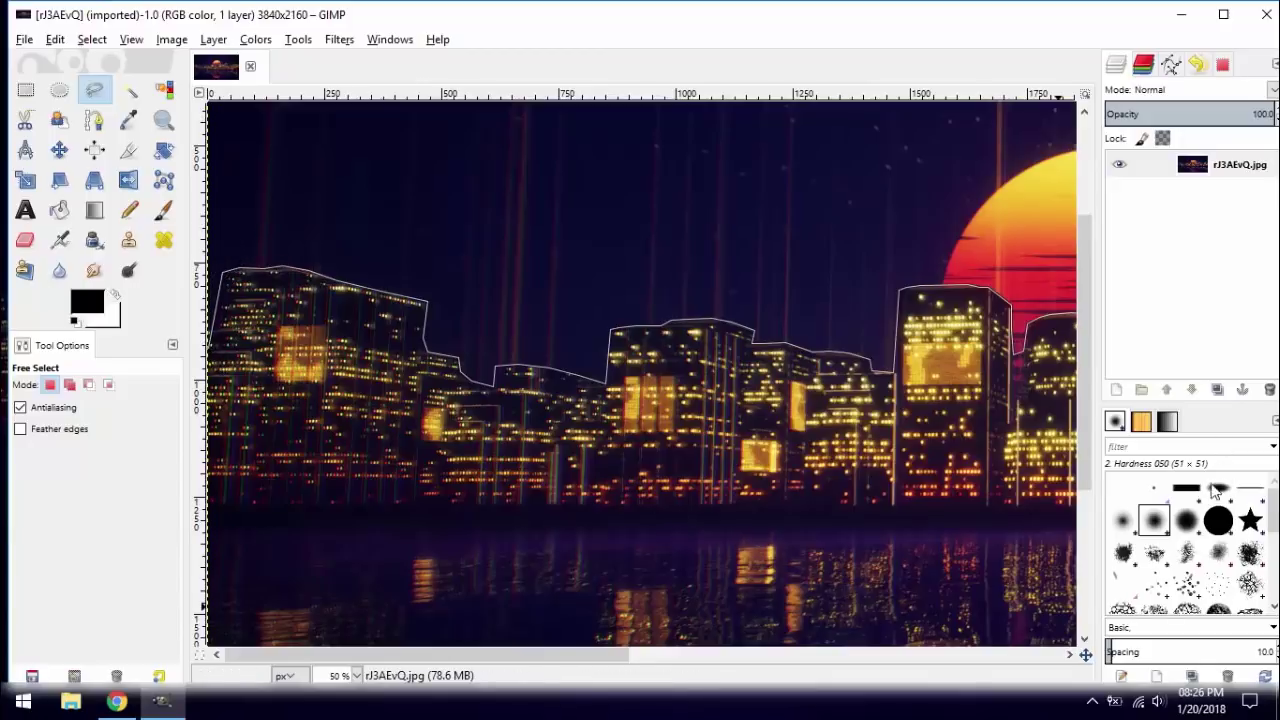
Step: Take the outline around the image's top corners and close it at its starting point to select the whole sky
drag(1088, 470, 1087, 216)
click(209, 103)
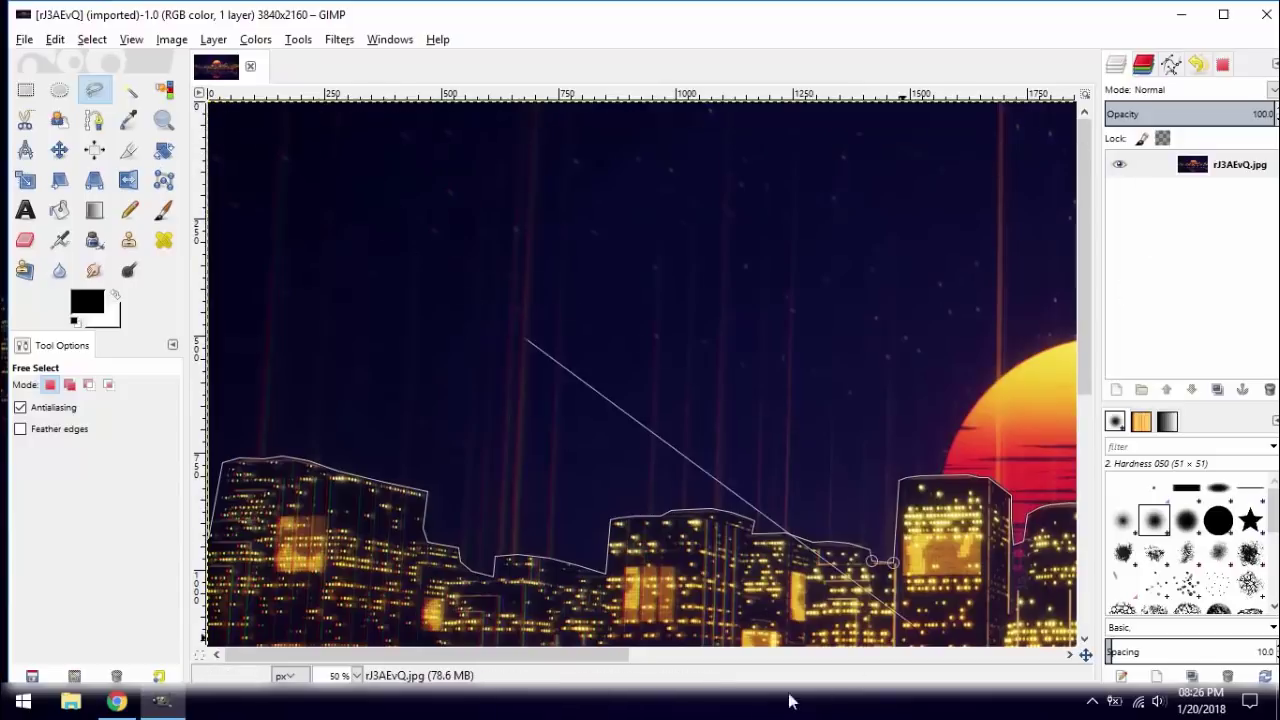
drag(437, 656, 868, 657)
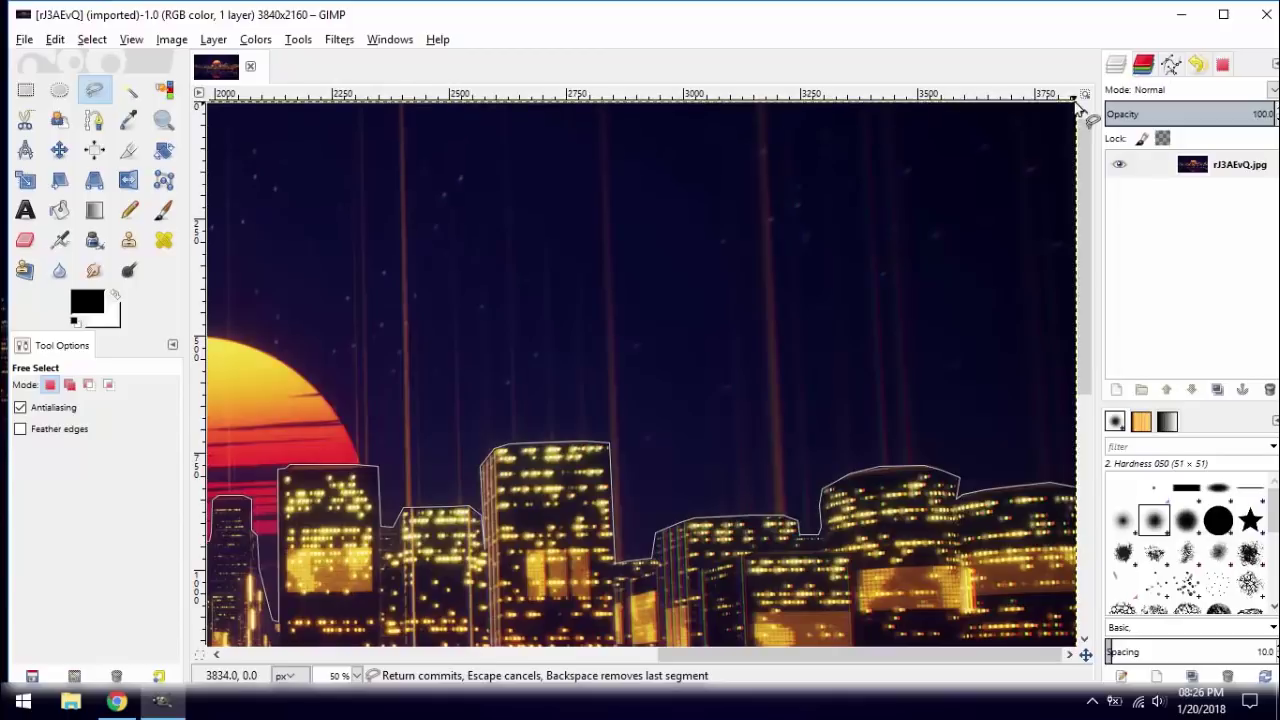
click(1076, 493)
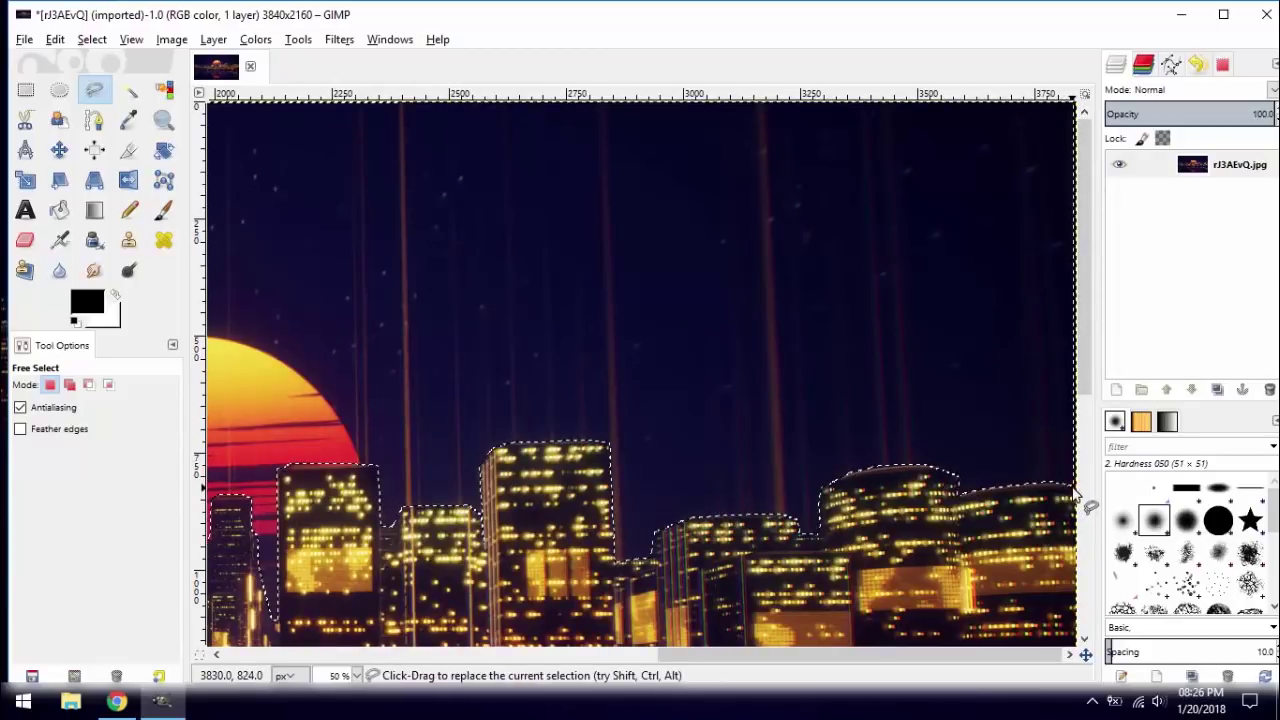
Step: Add an alpha channel to the wallpaper layer and delete the selected sky so that area is transparent
right_click(898, 320)
mouse_move(945, 428)
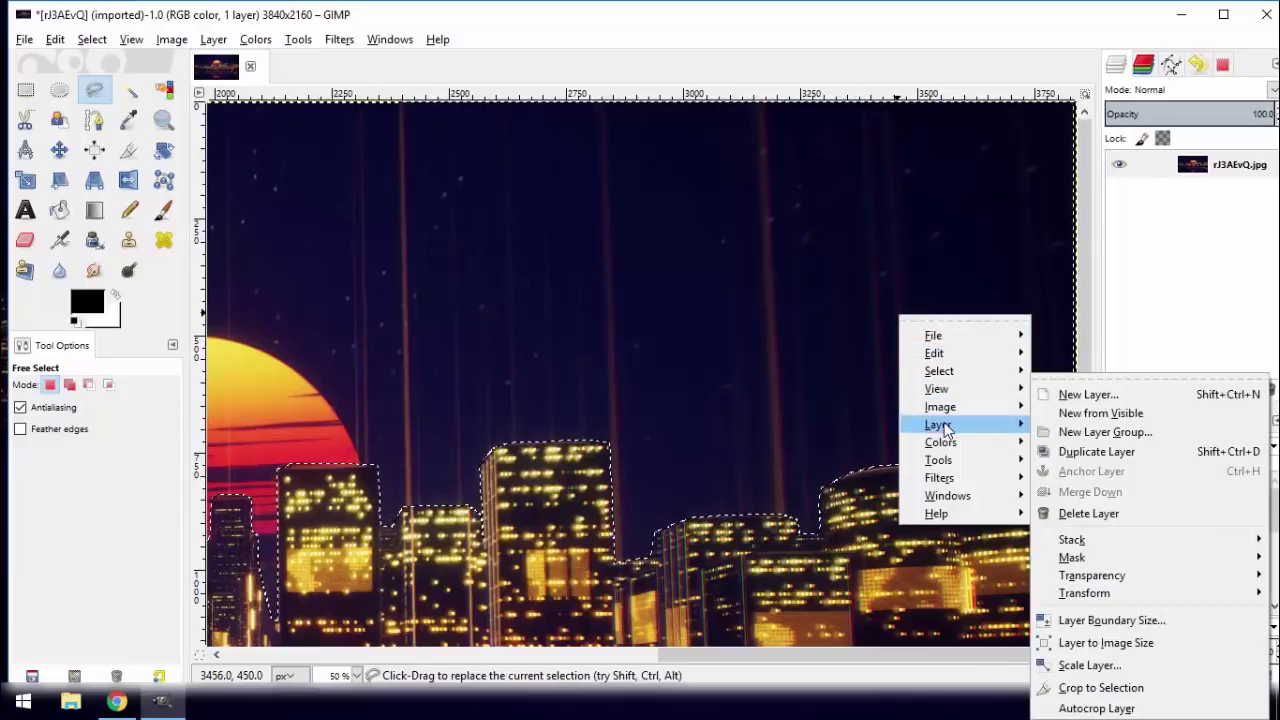
mouse_move(1102, 578)
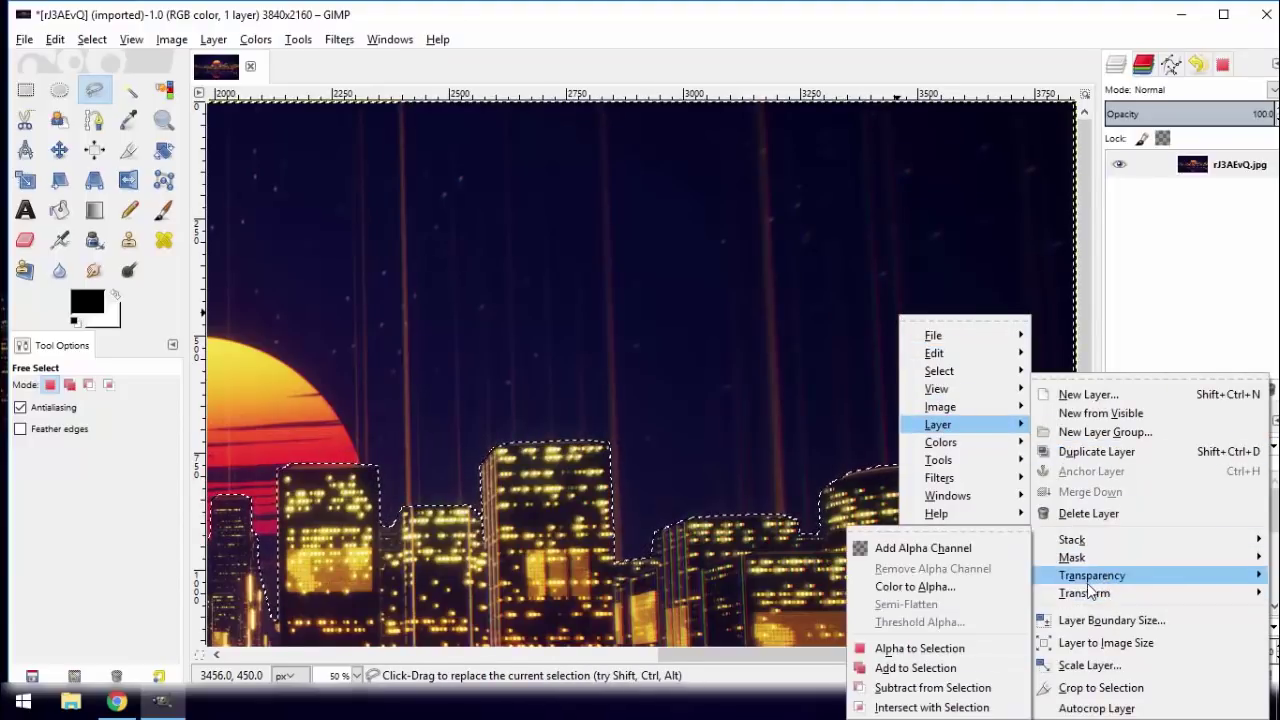
click(965, 550)
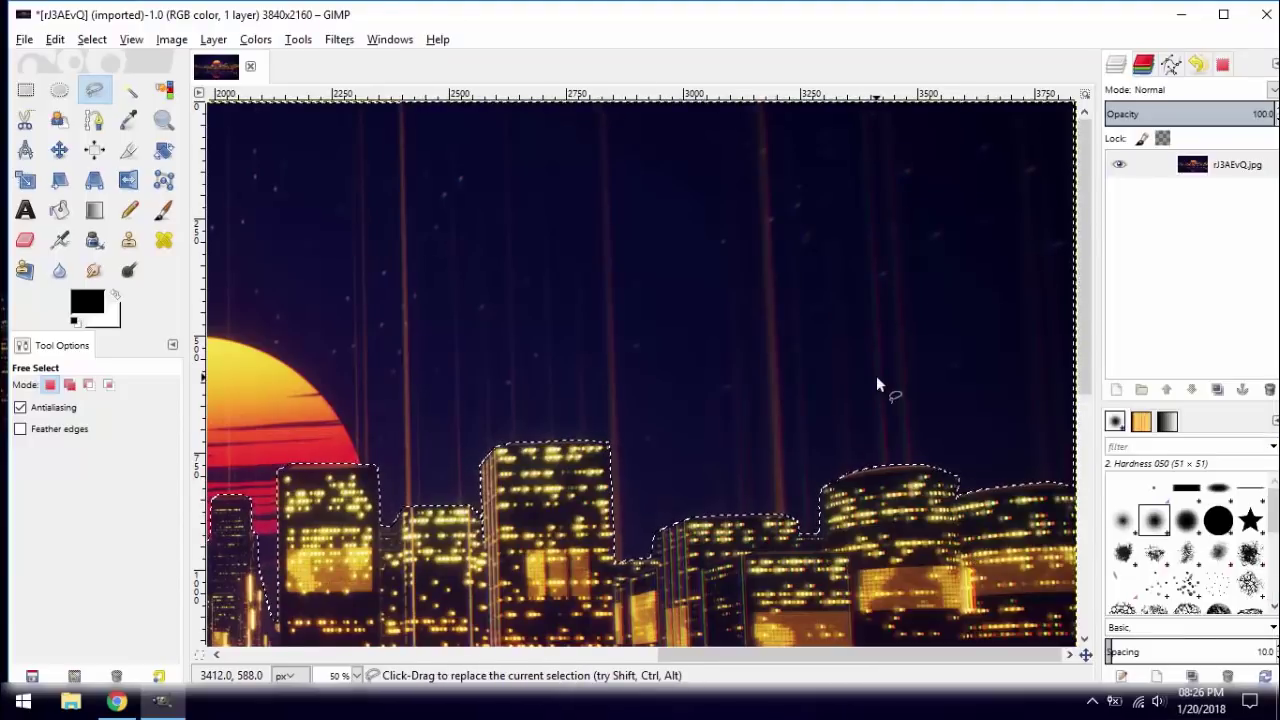
key(Delete)
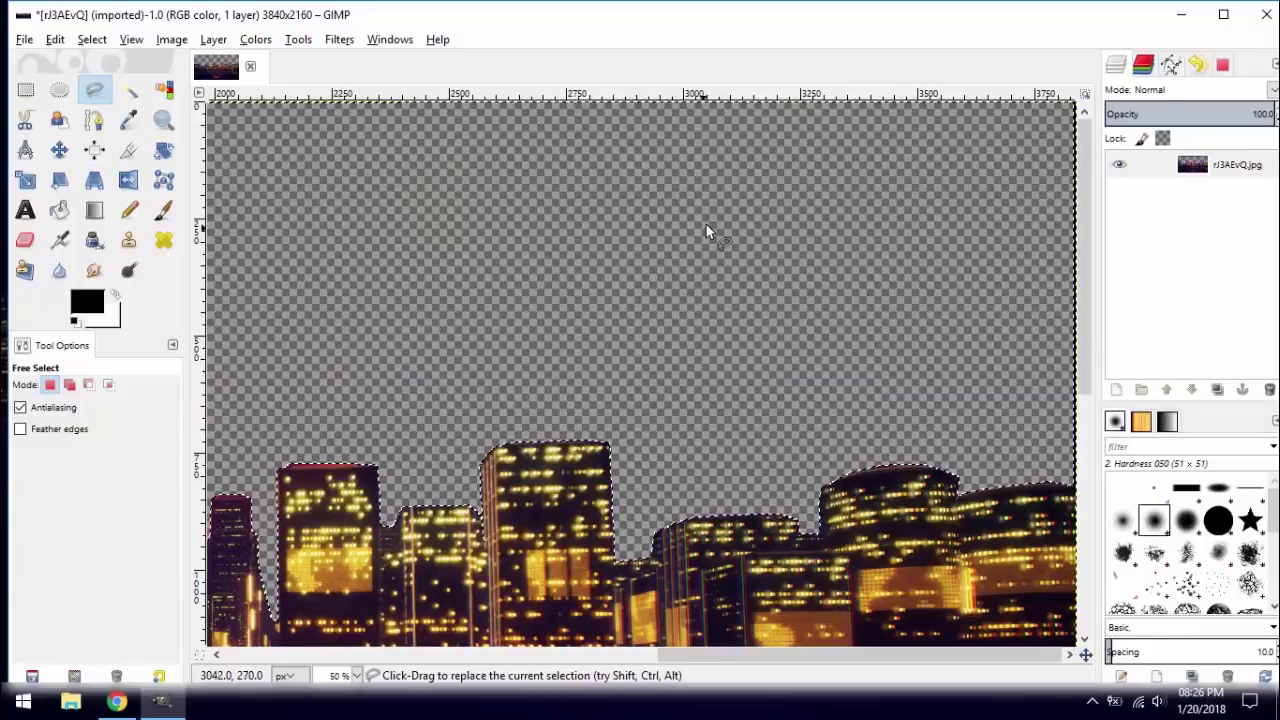
Step: Clear the selection around the removed sky
right_click(606, 305)
mouse_move(655, 360)
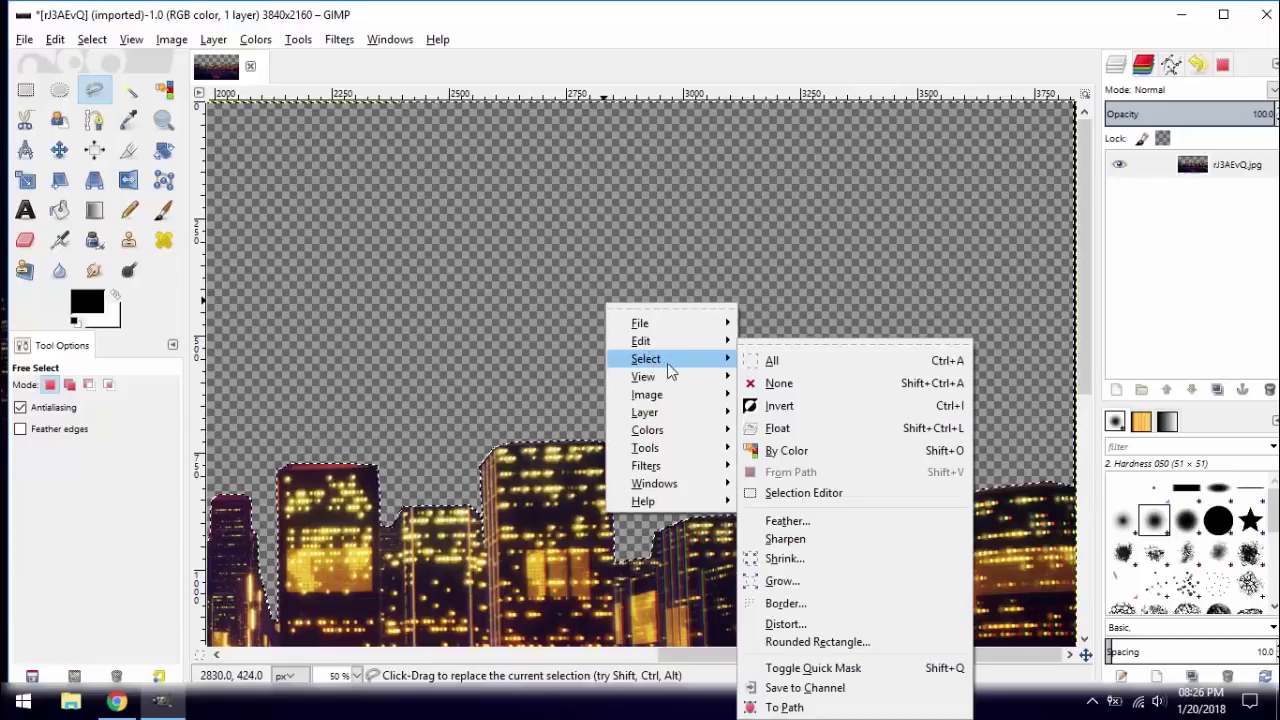
click(770, 382)
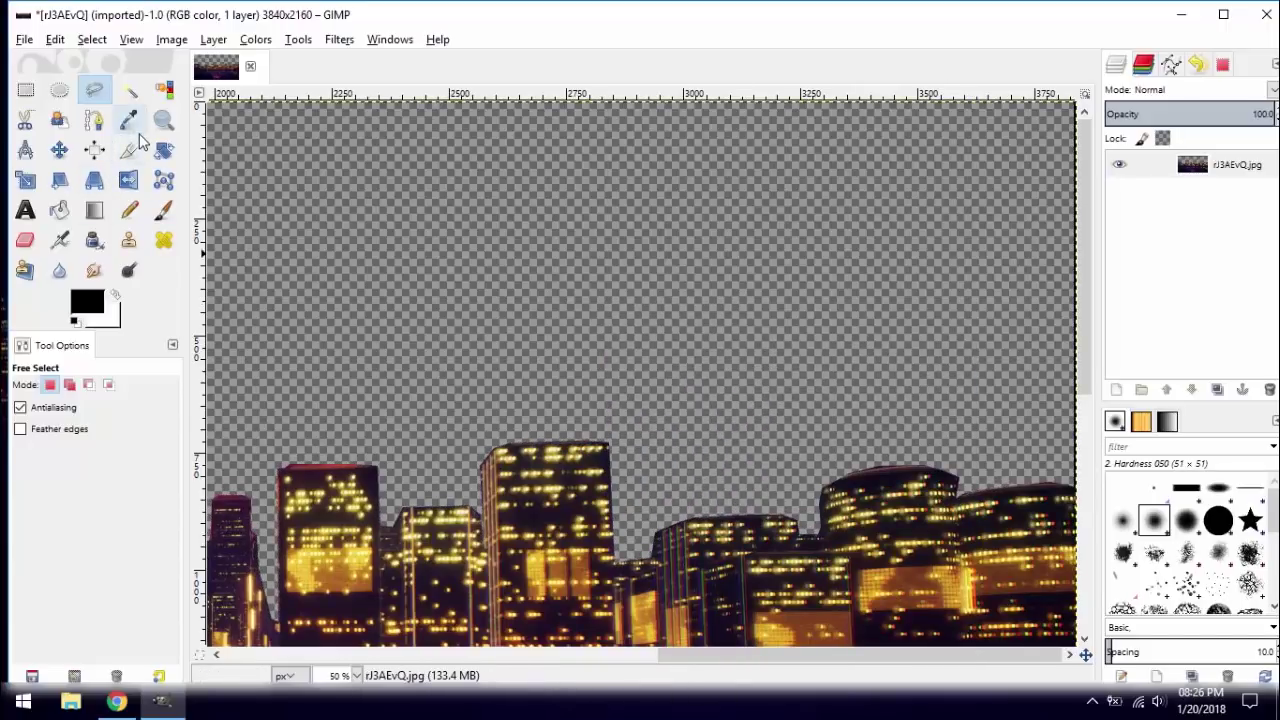
key(z)
click(64, 440)
click(575, 342)
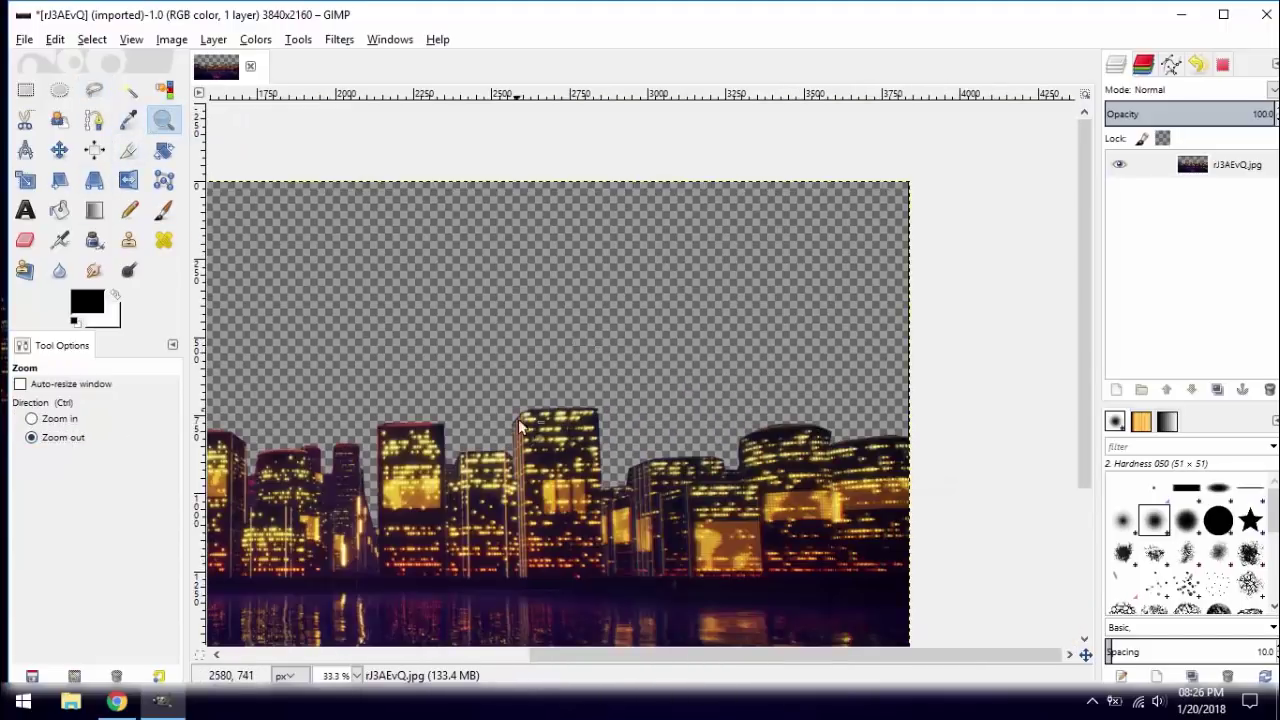
drag(836, 658, 563, 656)
click(651, 623)
click(612, 647)
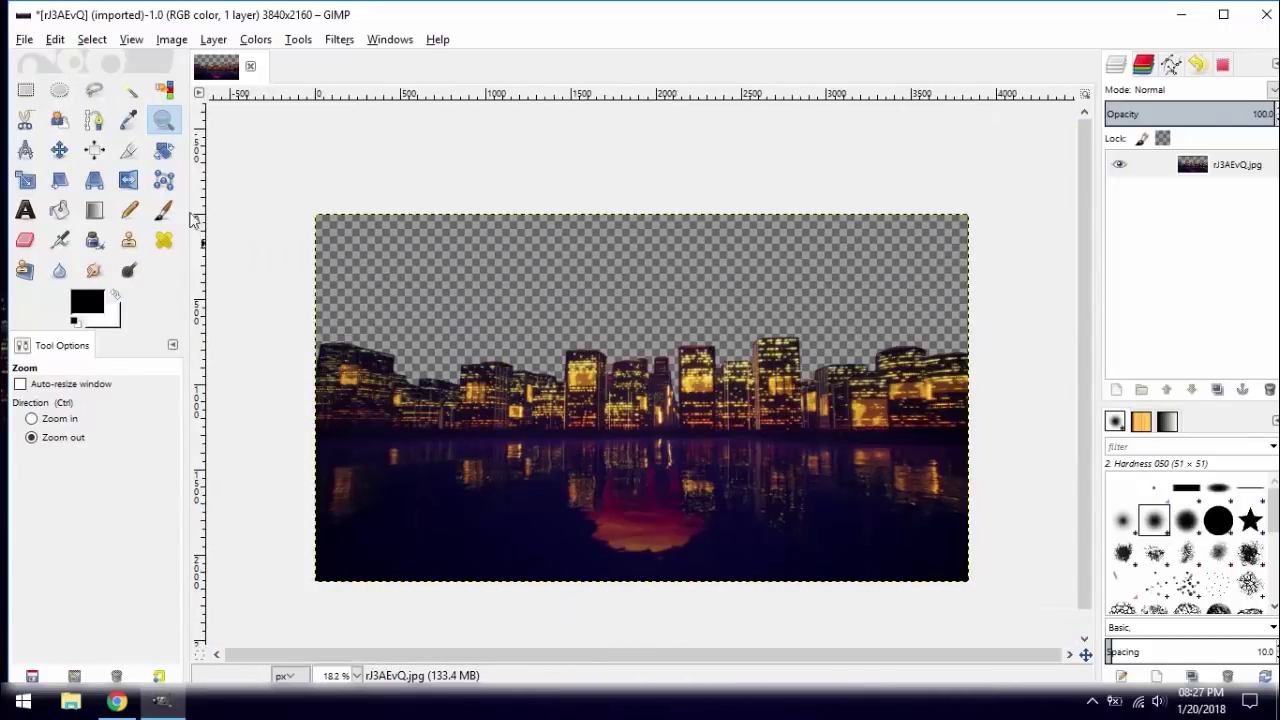
click(27, 41)
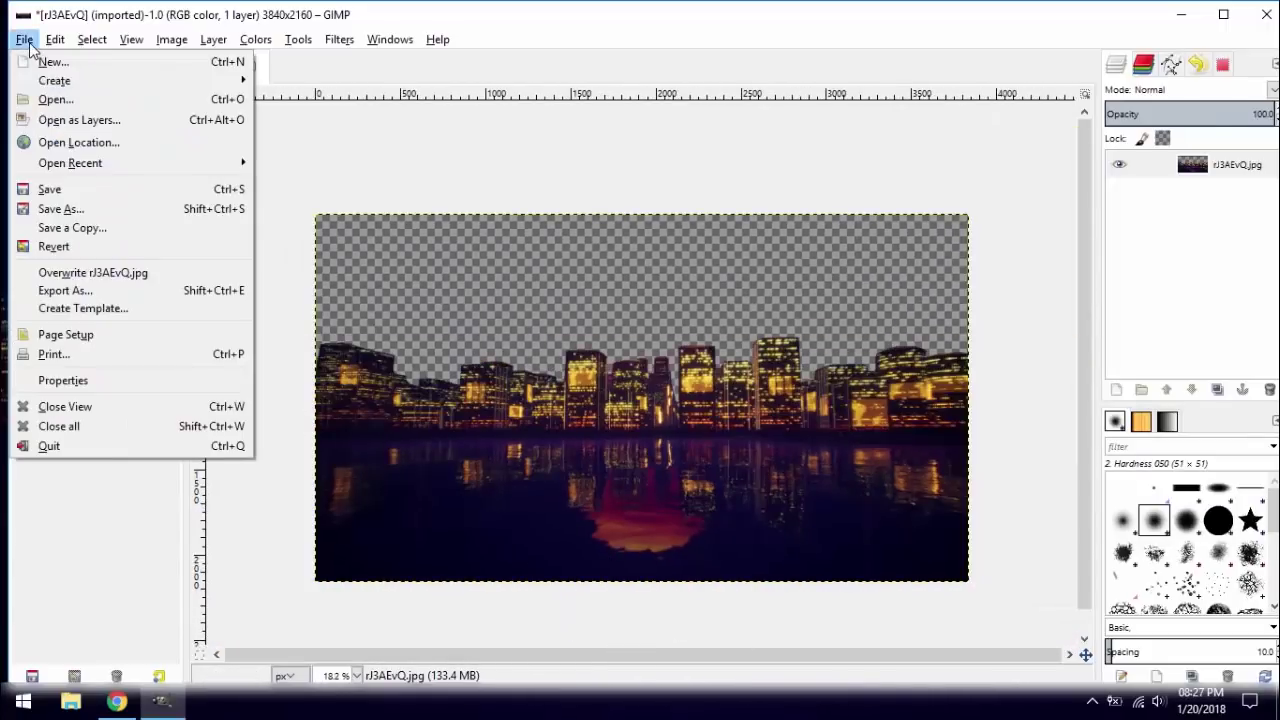
click(135, 291)
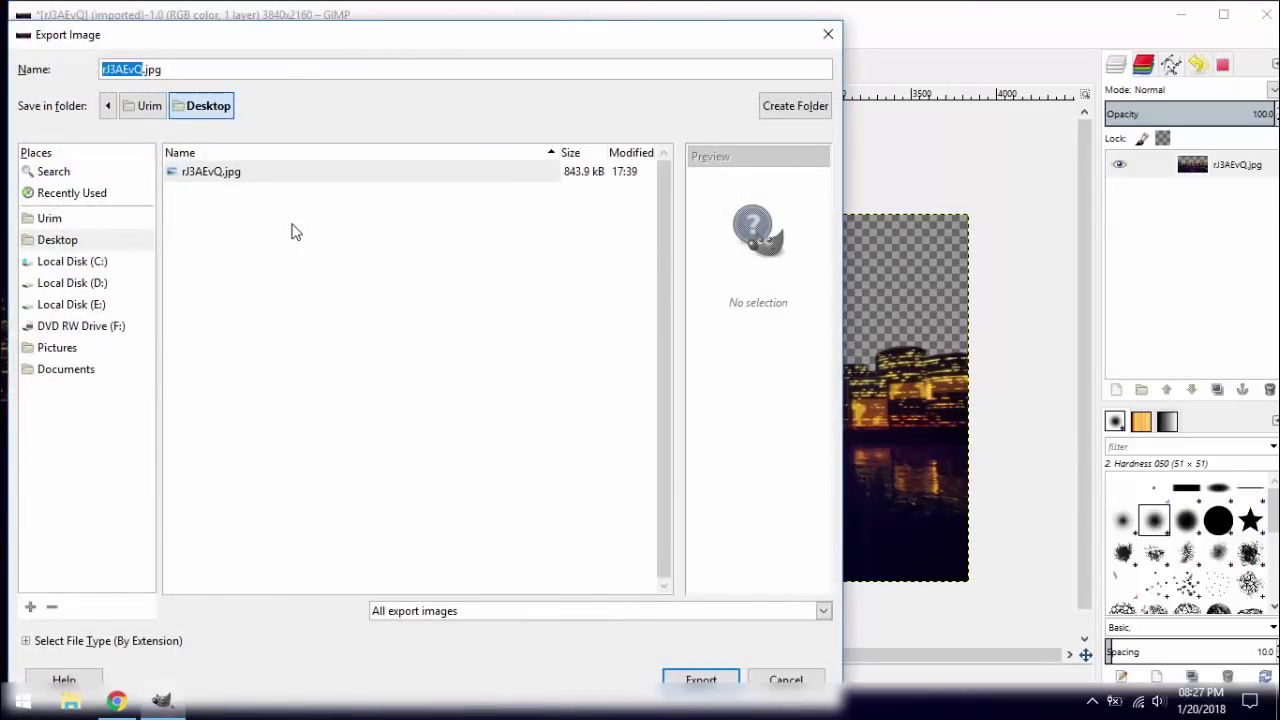
text(cutp)
key(Return)
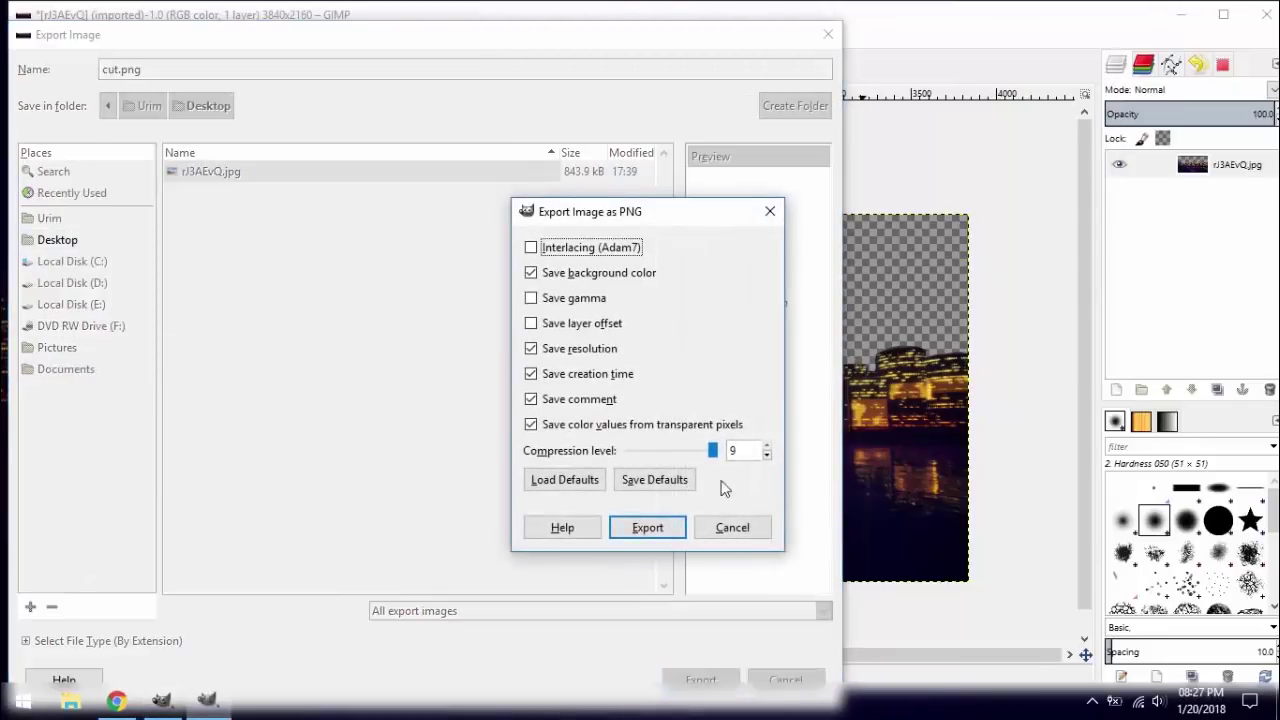
key(Return)
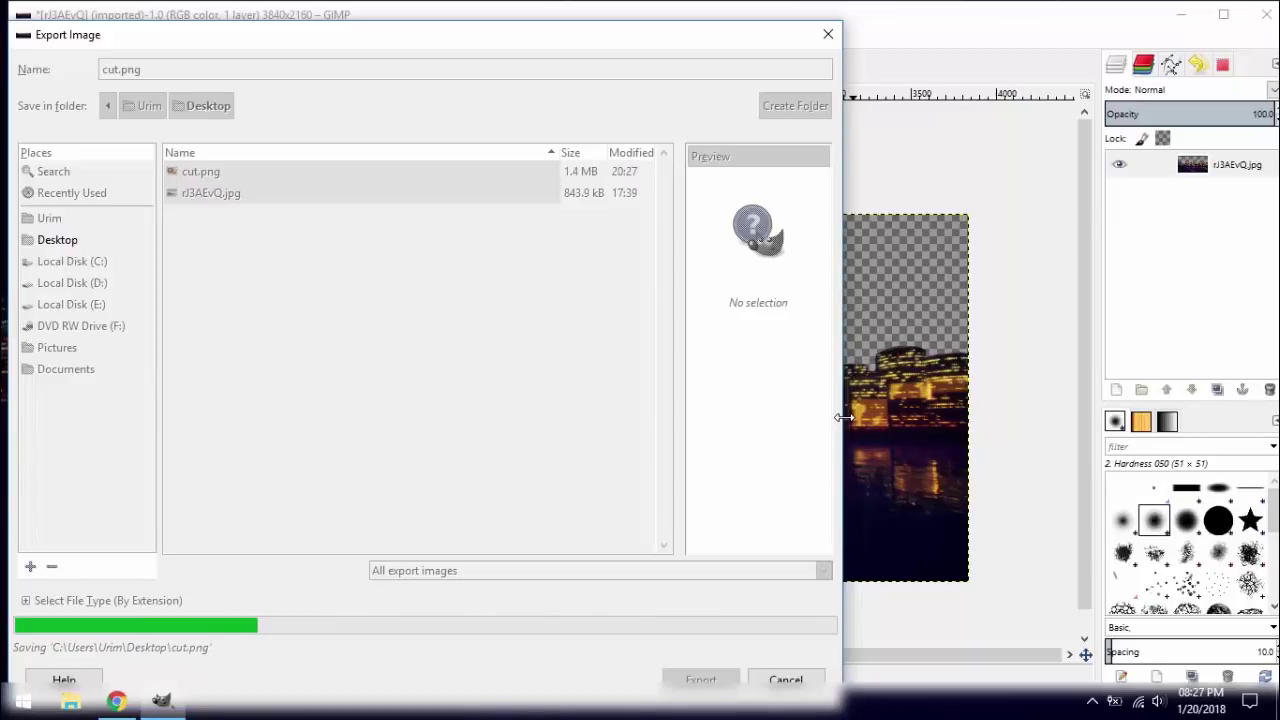
click(786, 679)
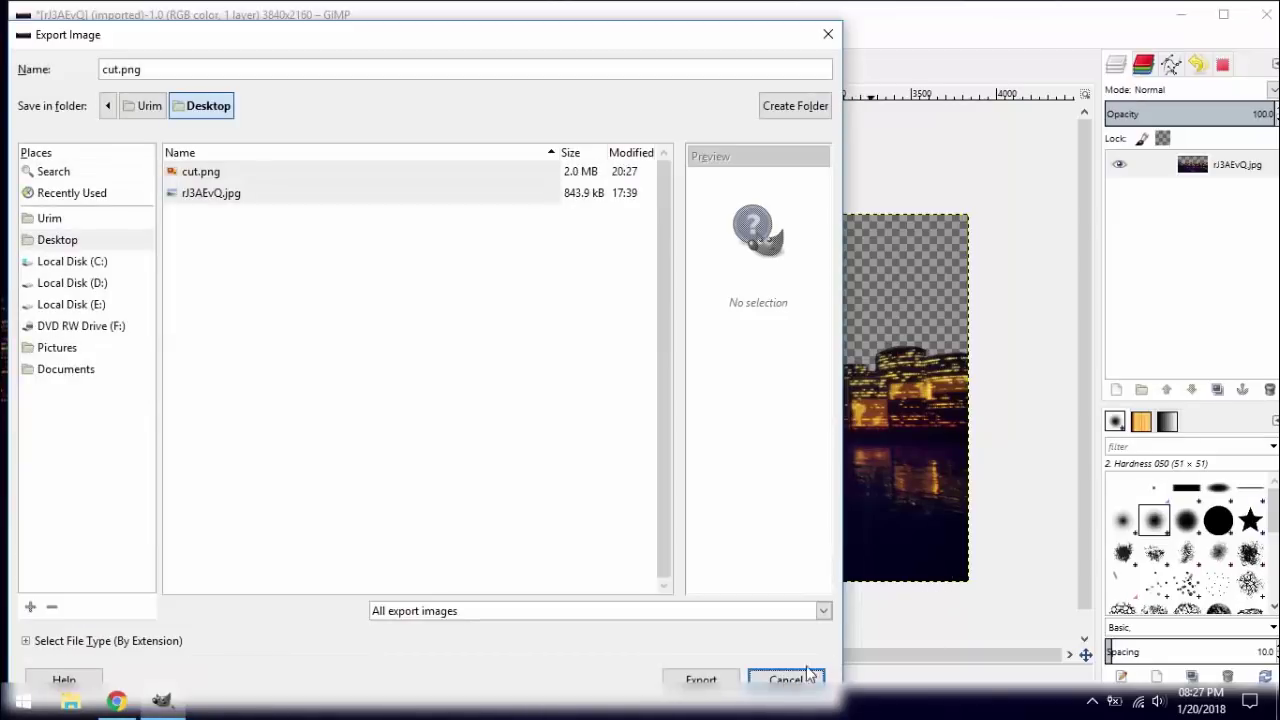
click(808, 677)
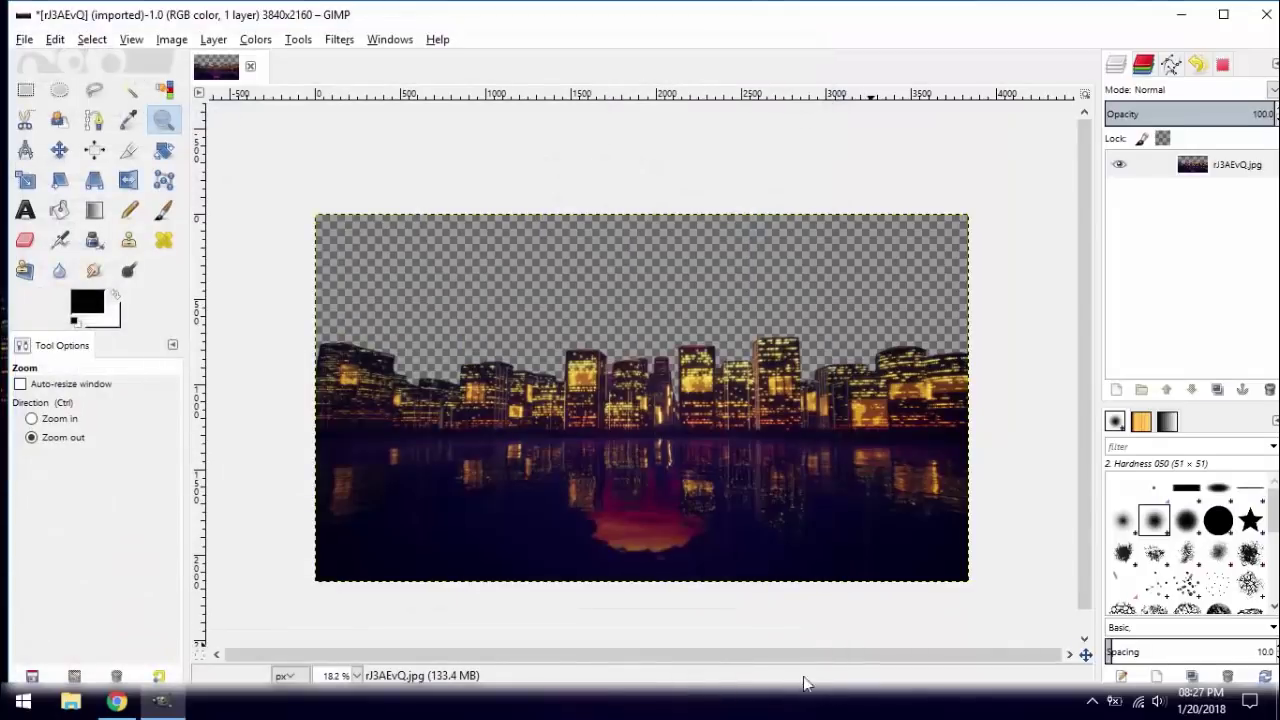
Step: Delete the full-width strip of water below about y = 1991 px at the image's bottom edge and clear the selection
click(27, 91)
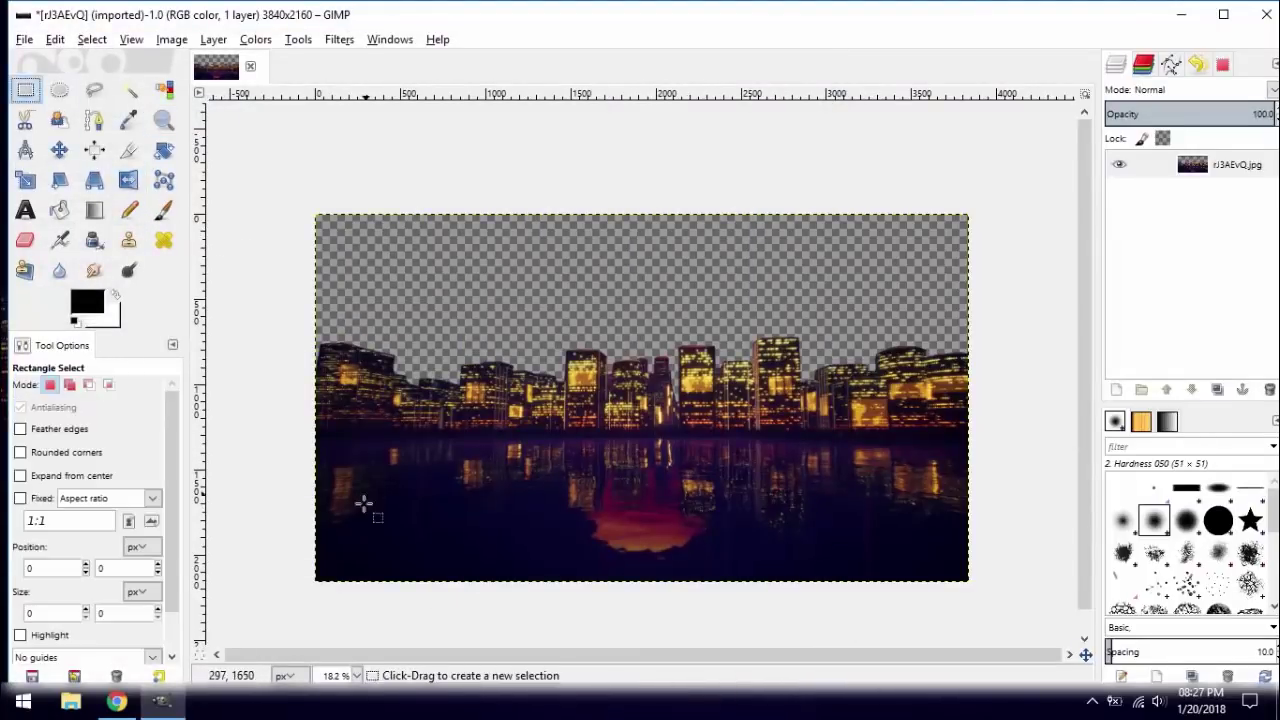
drag(305, 553, 988, 591)
key(Delete)
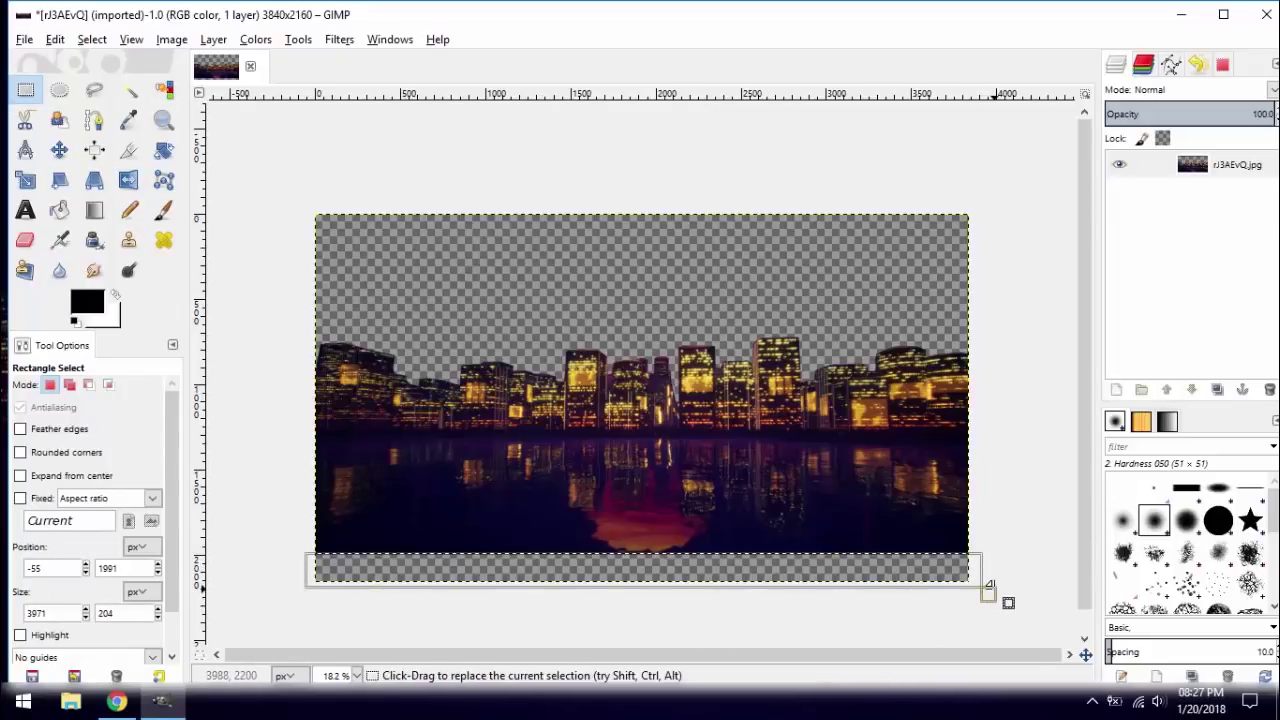
right_click(430, 560)
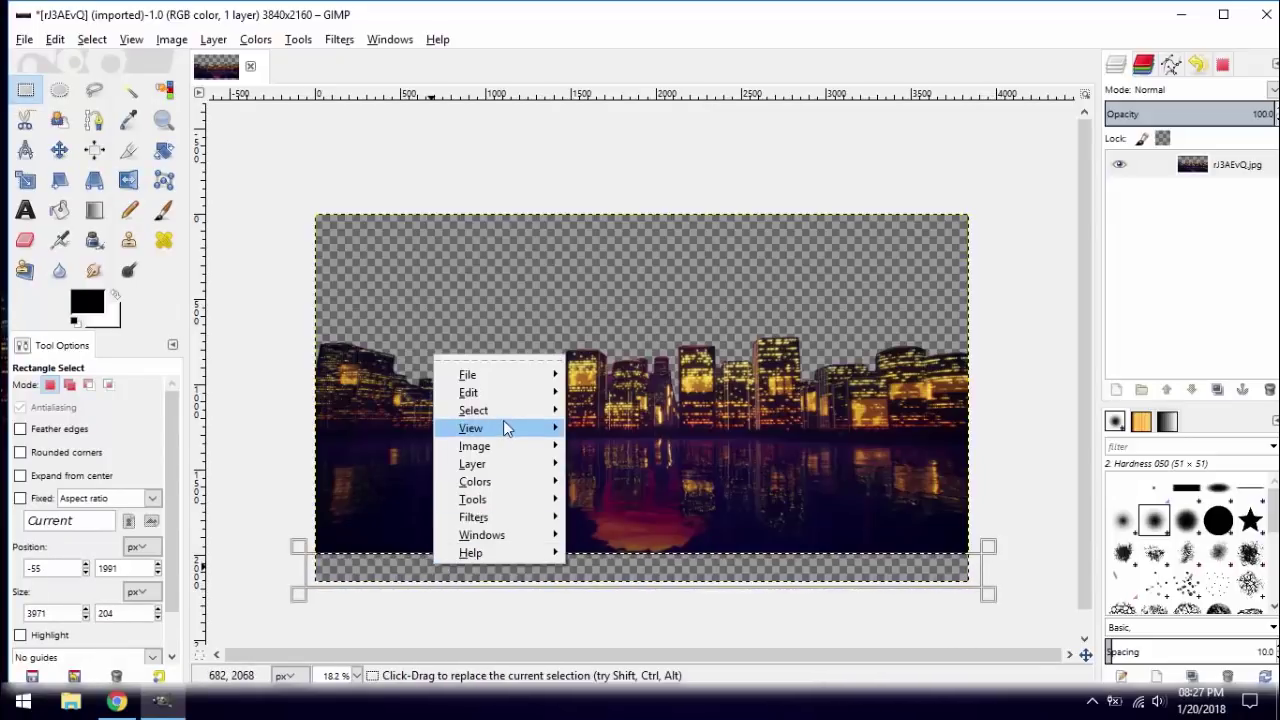
mouse_move(505, 410)
click(607, 406)
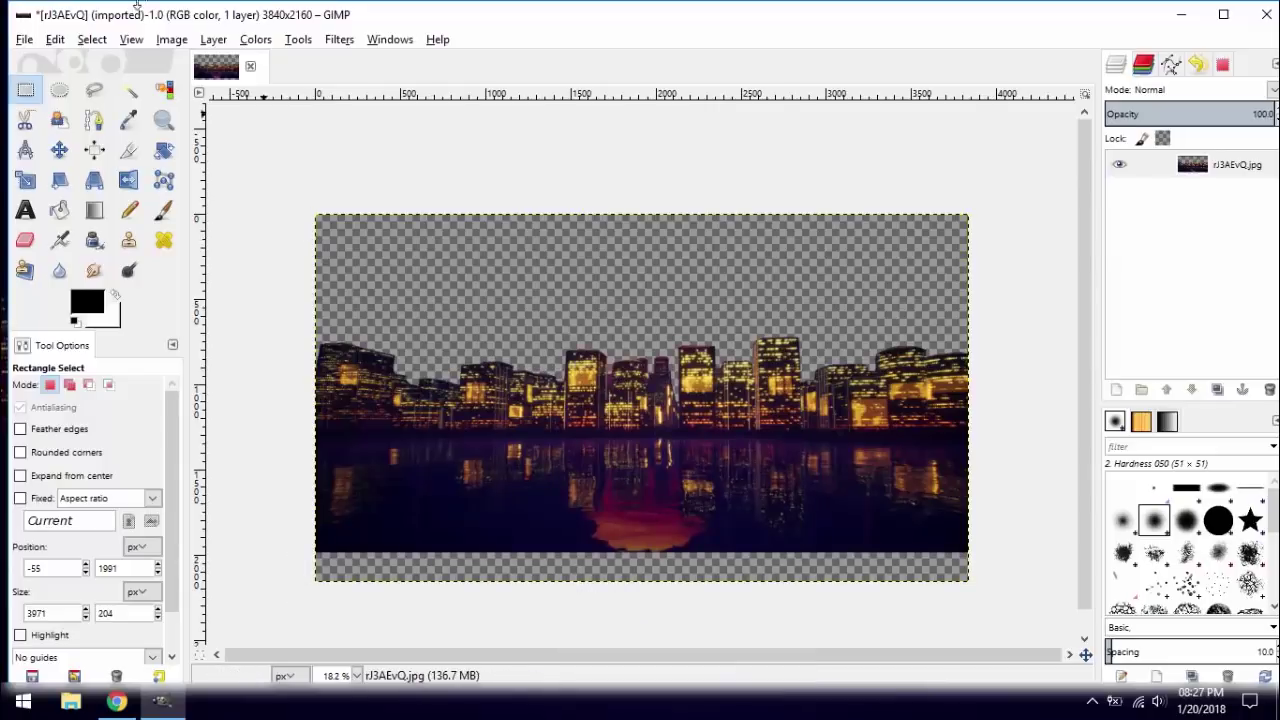
Step: Export the image to the Desktop folder as cut.png, replacing the existing file and keeping the PNG export settings
click(24, 39)
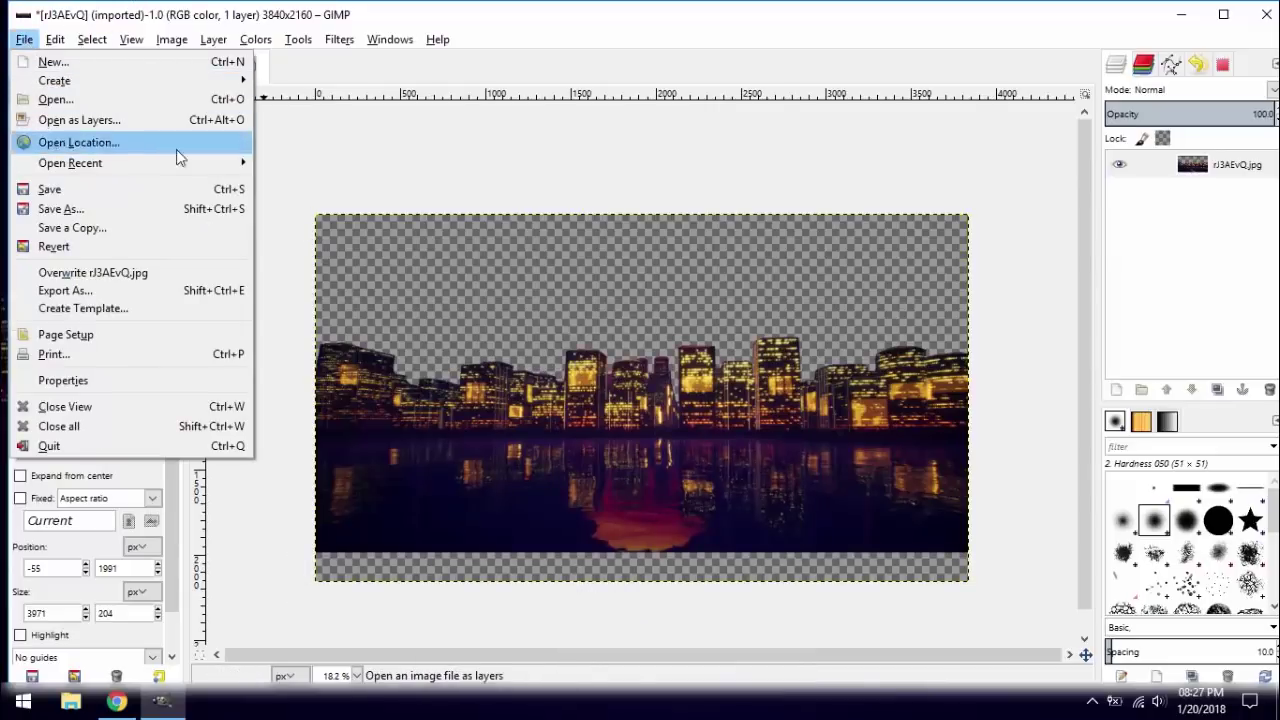
click(174, 289)
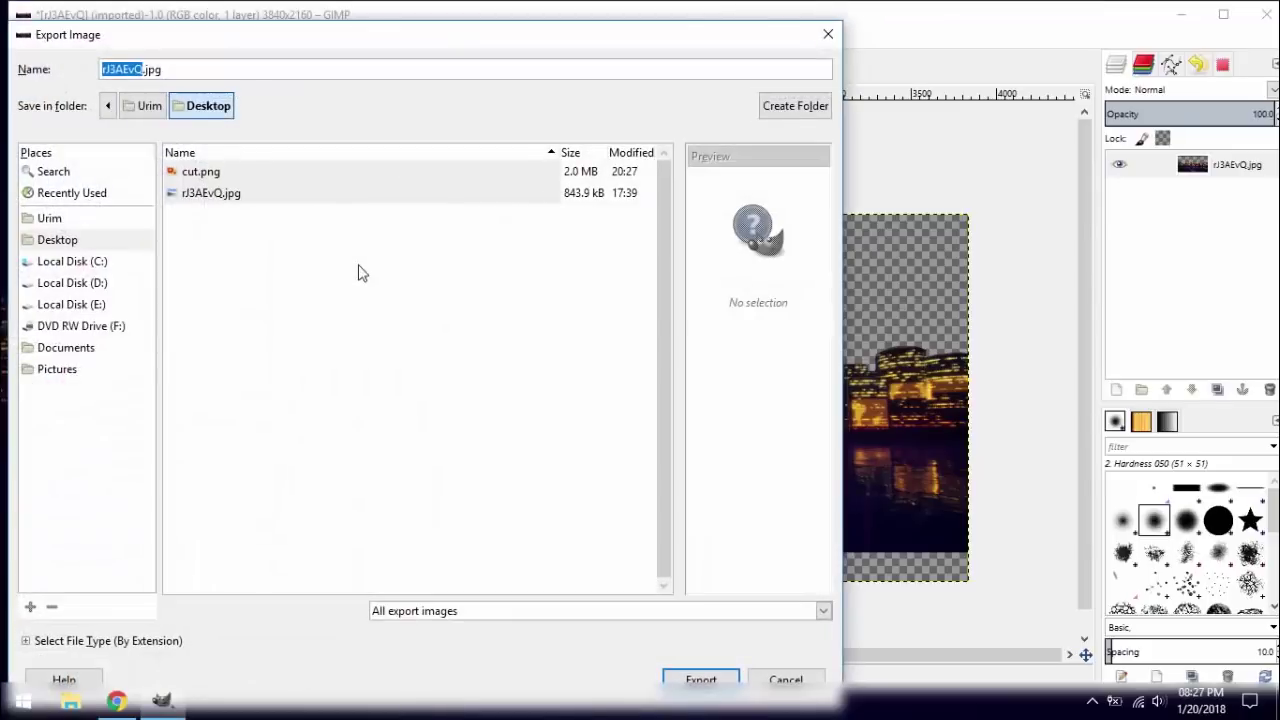
text(cu)
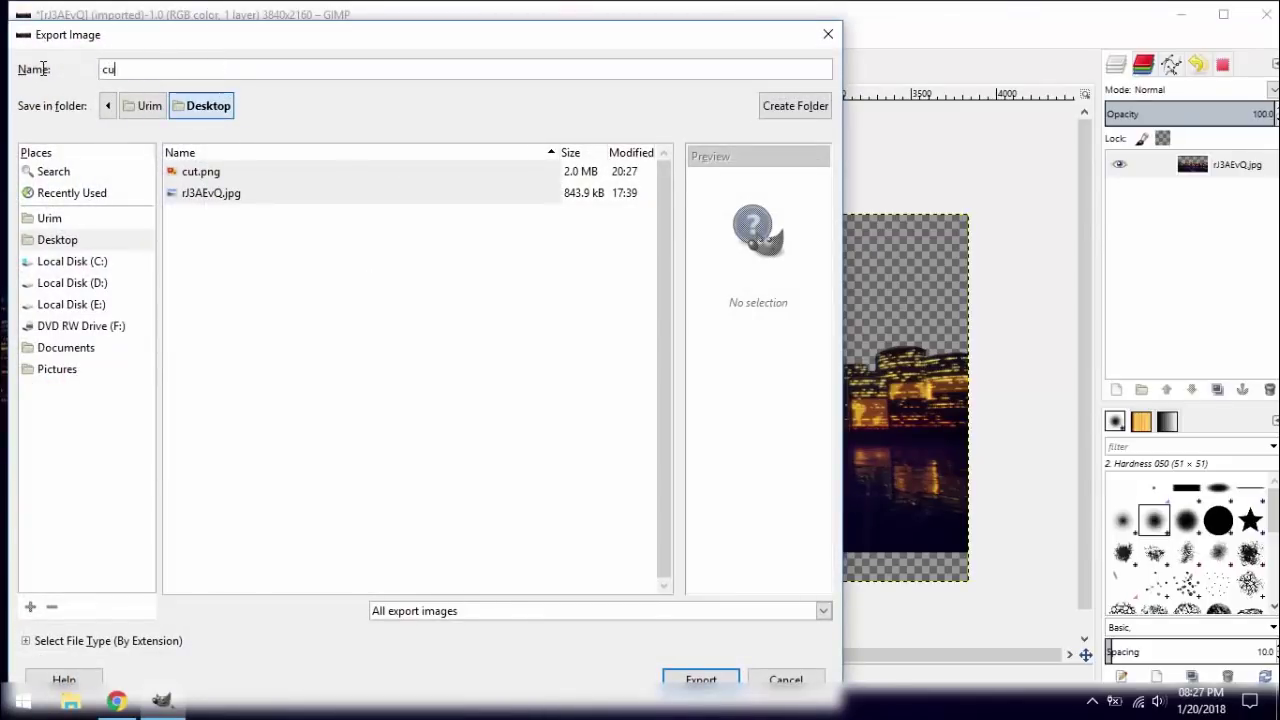
text(t.png)
click(690, 680)
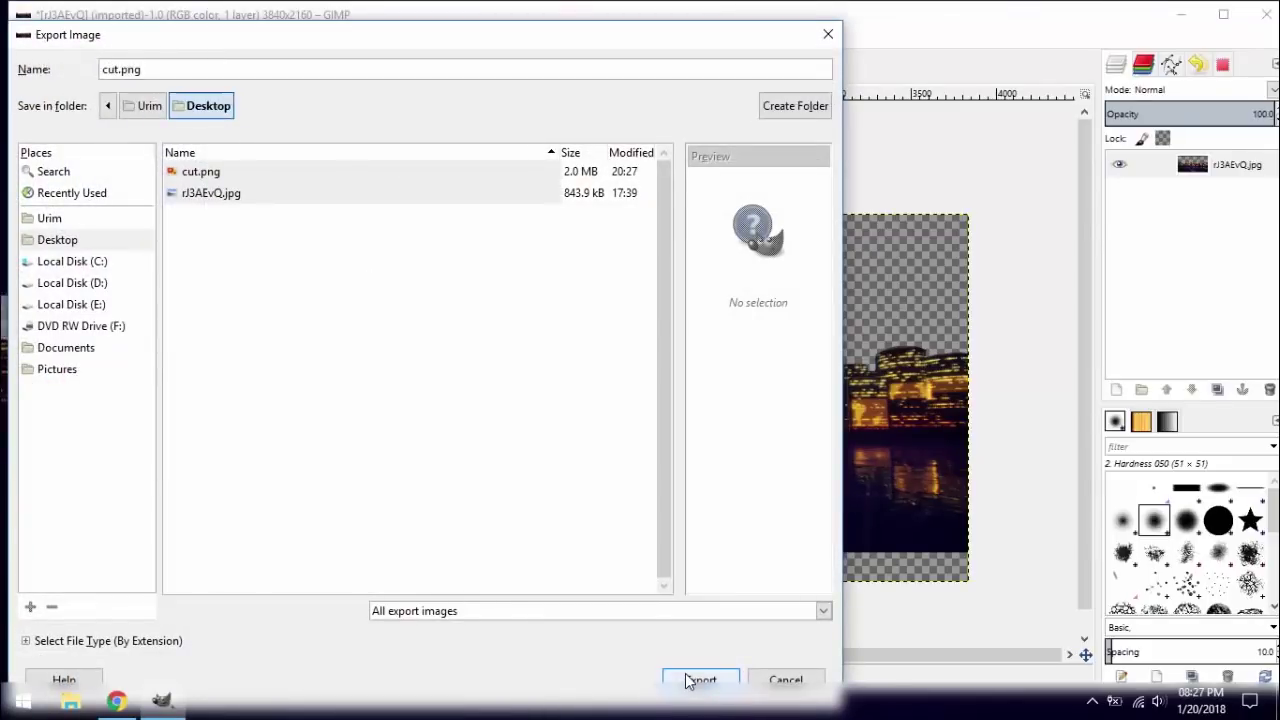
click(703, 681)
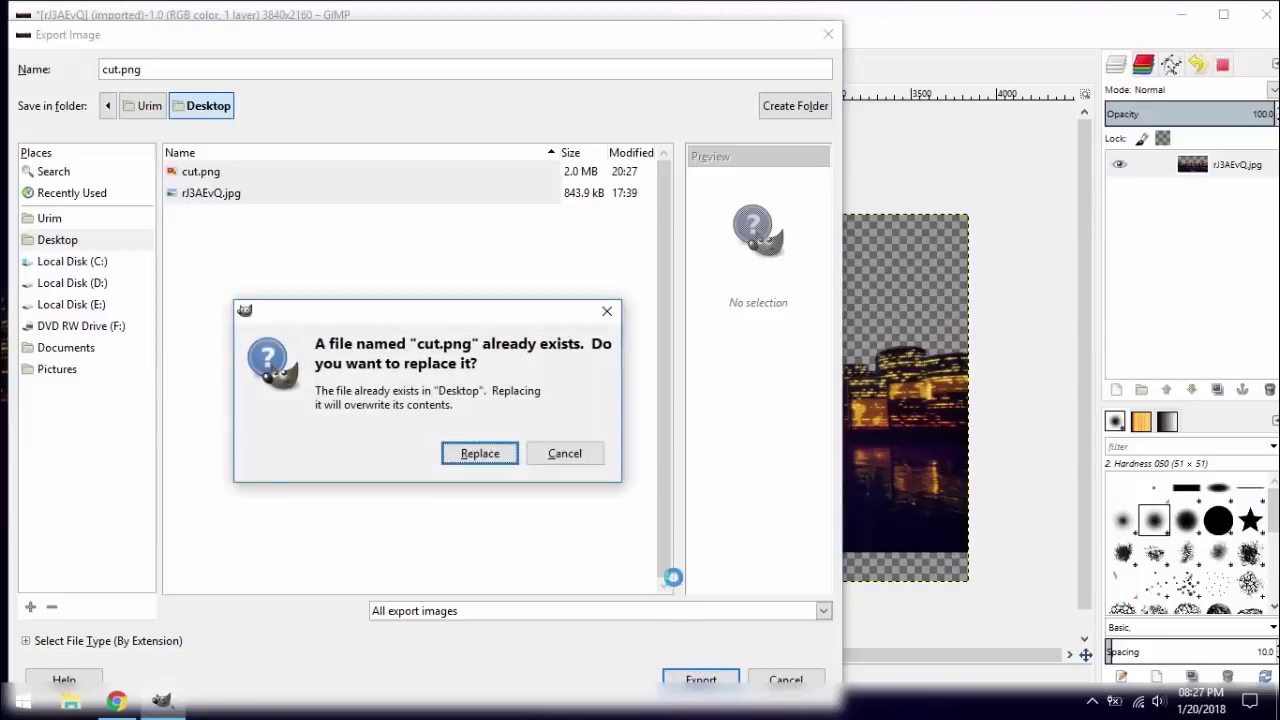
click(482, 456)
click(649, 531)
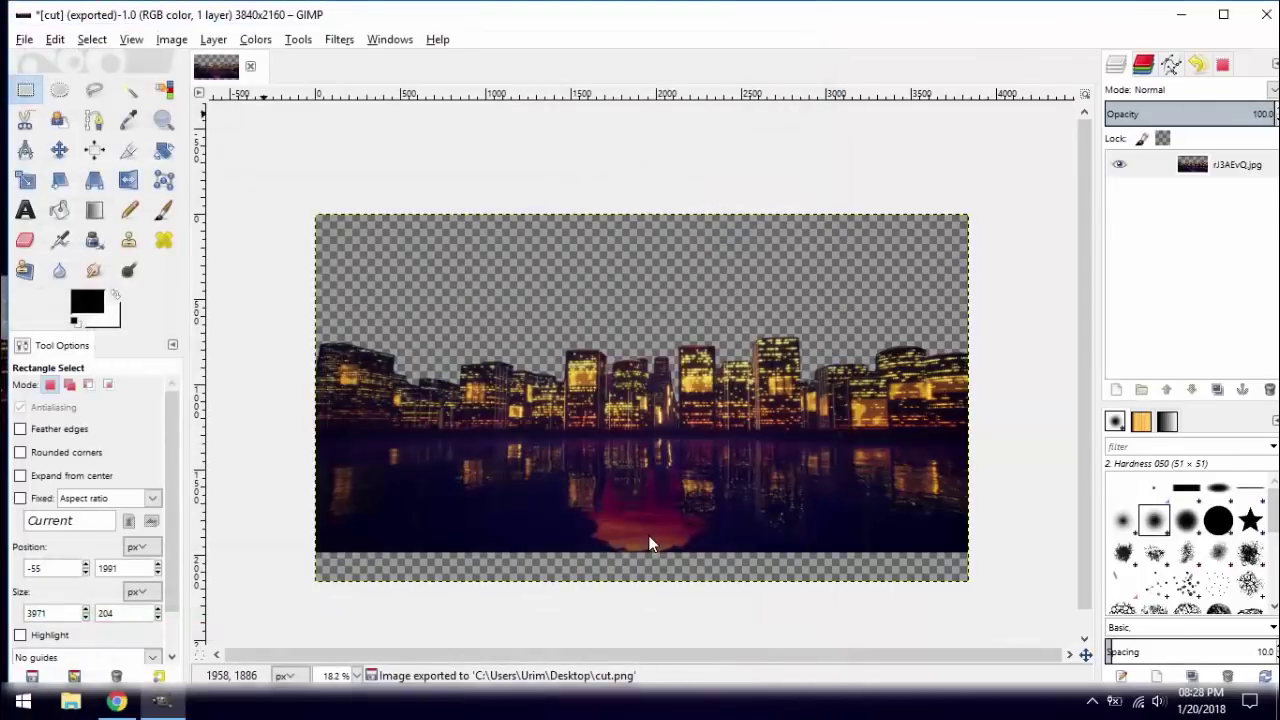
Step: Move cut.png from the desktop into the Layer1 folder under Documents > Rainmeter > Skins using File Explorer
click(1181, 14)
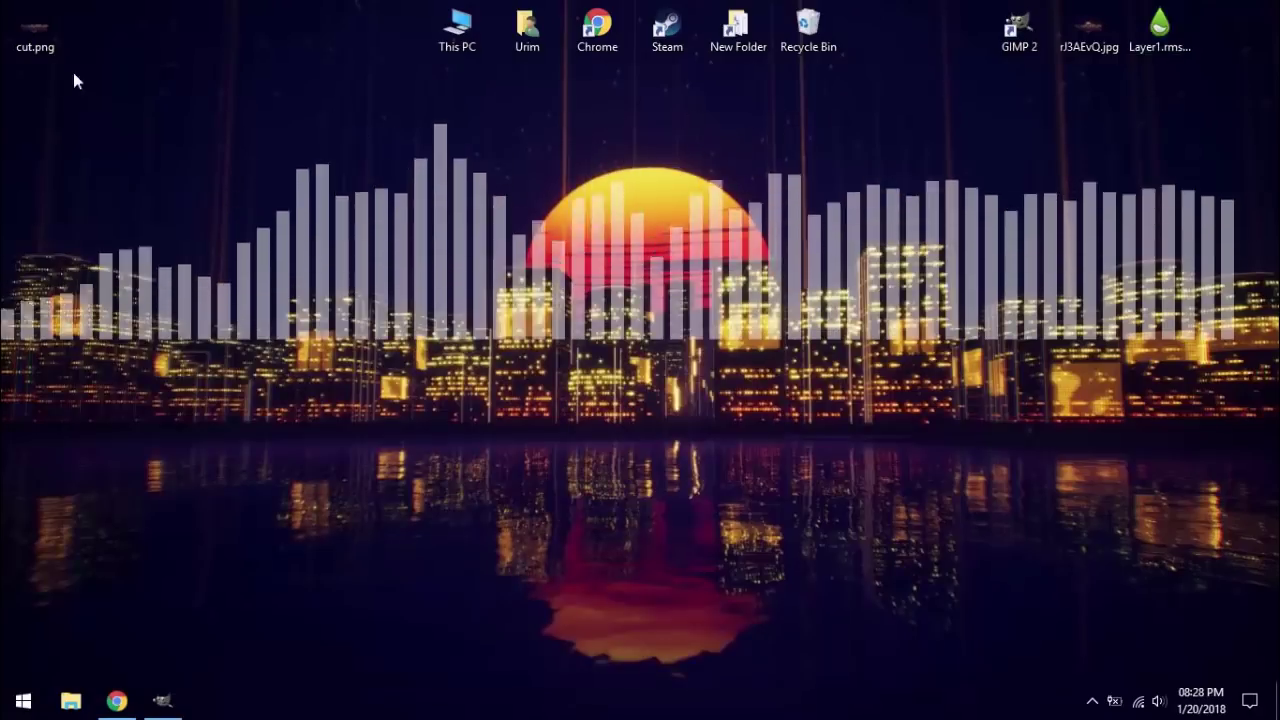
right_click(35, 52)
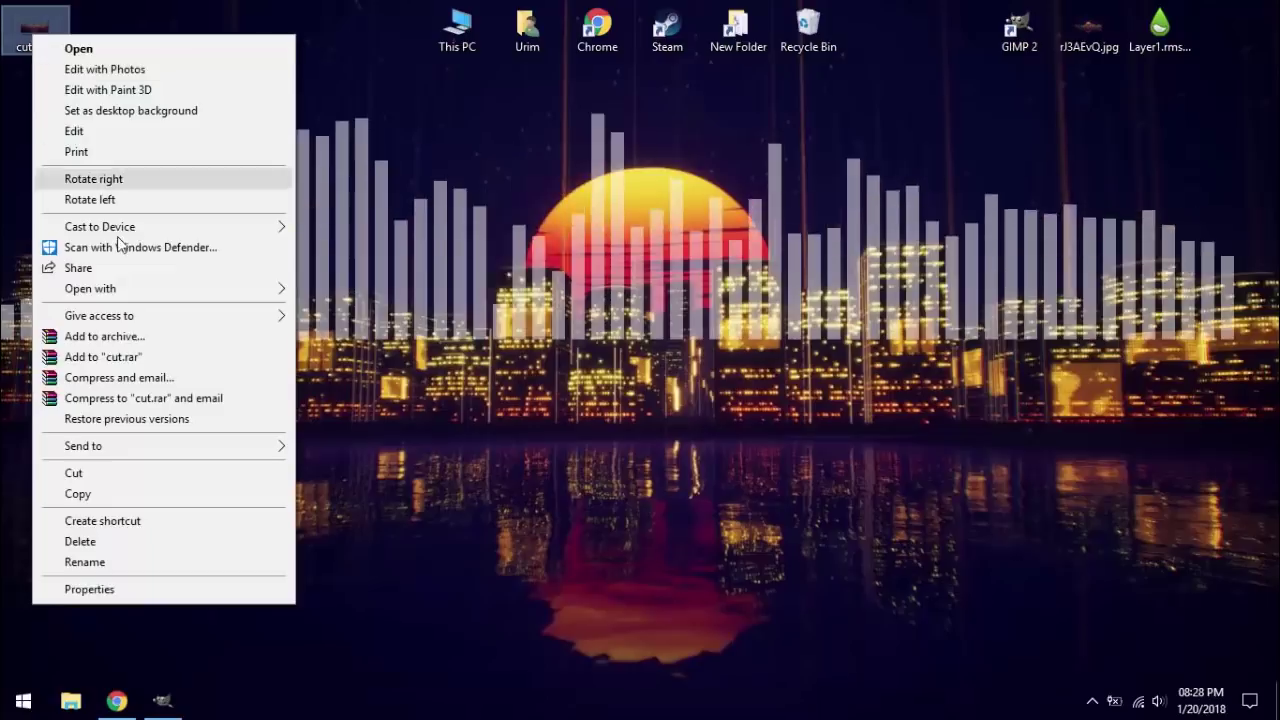
click(114, 476)
double_click(455, 30)
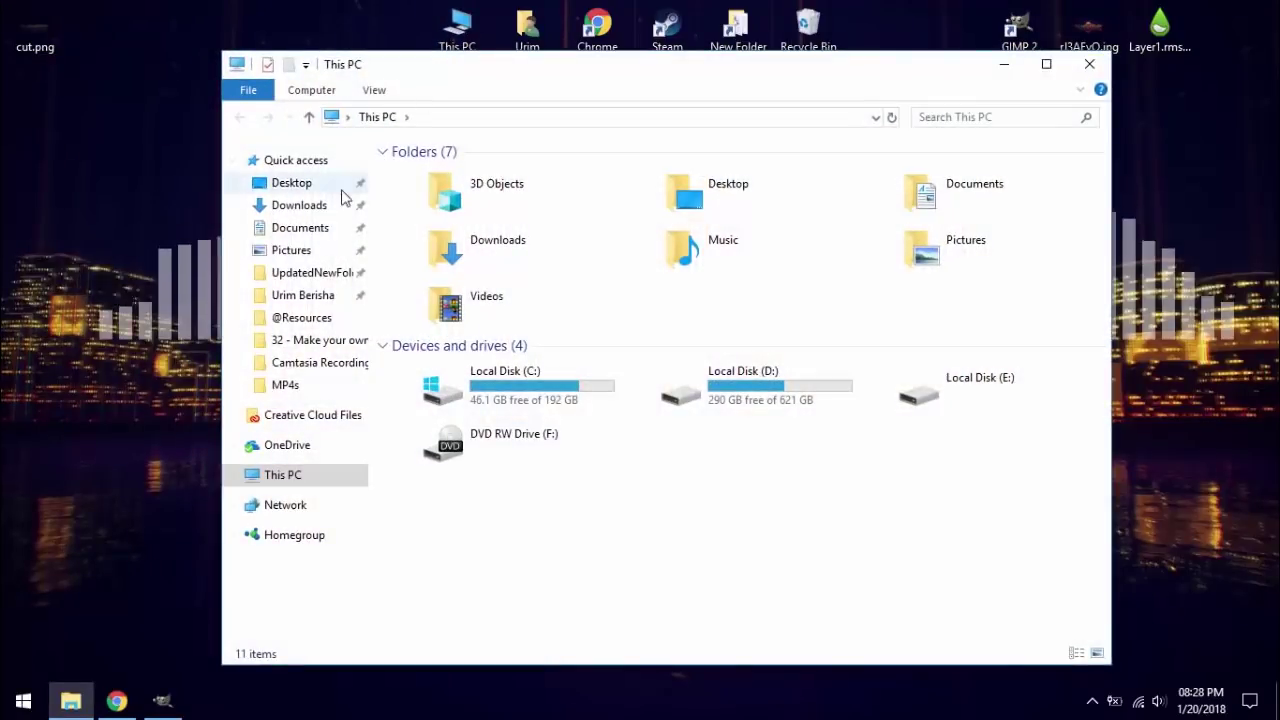
click(300, 228)
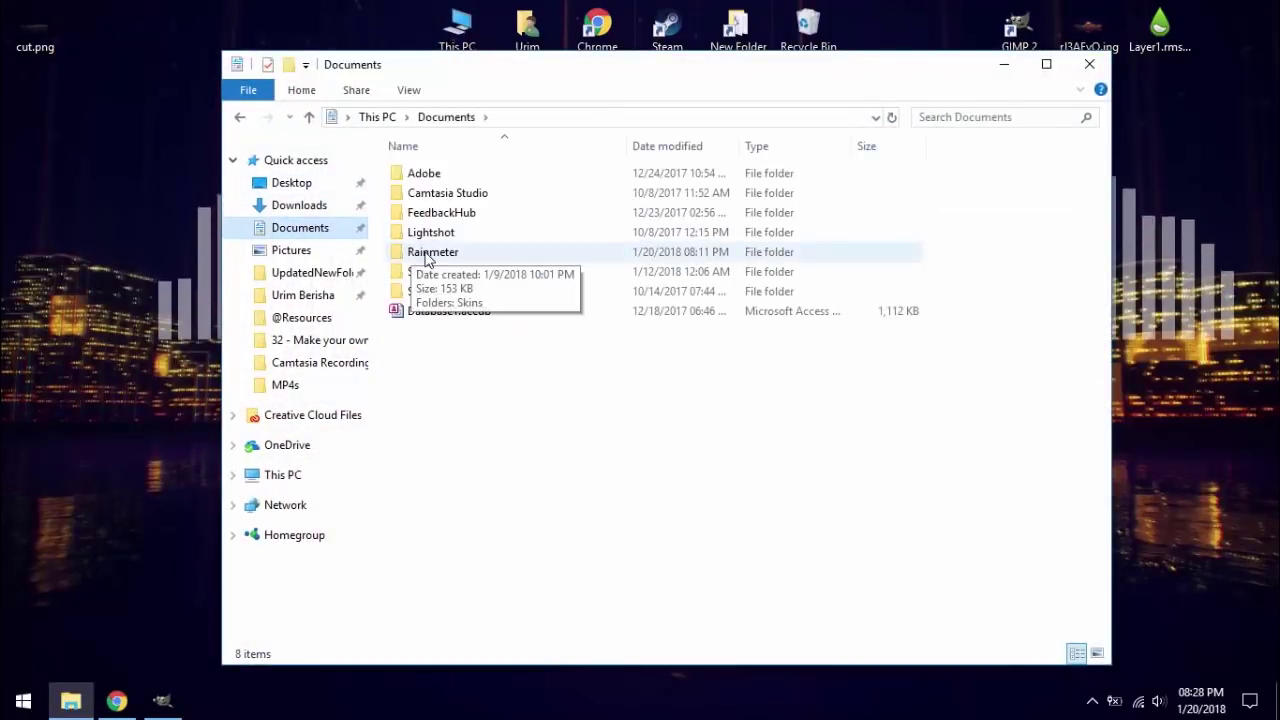
key(ctrl+v)
double_click(438, 205)
double_click(444, 219)
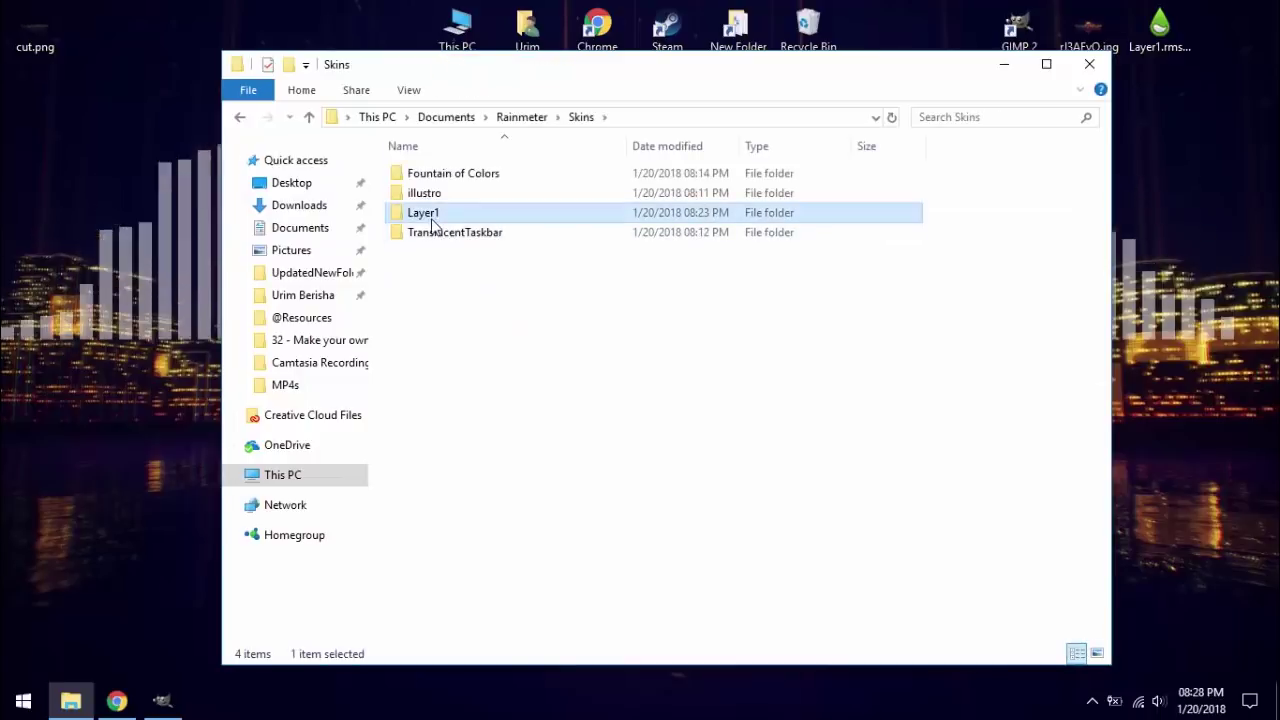
double_click(440, 213)
right_click(572, 286)
click(634, 446)
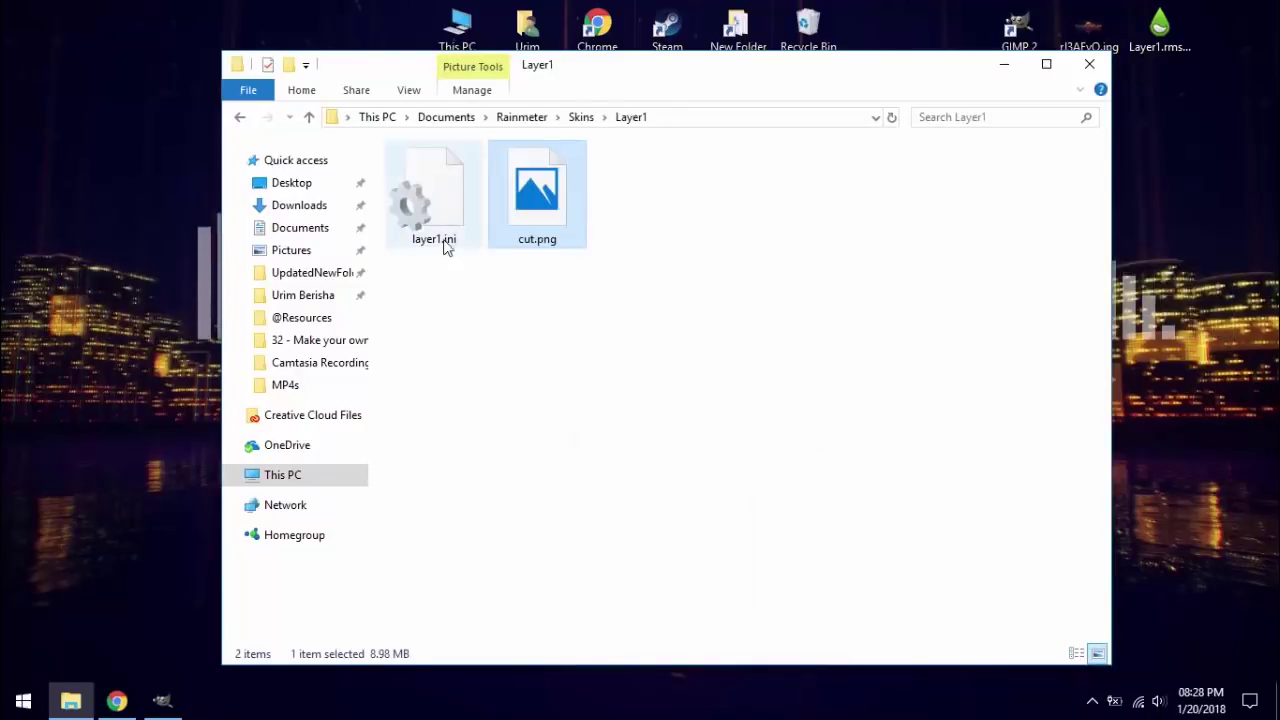
Step: Open layer1.ini in Notepad and set ImageName to cut.png
click(445, 237)
double_click(445, 237)
drag(437, 249, 551, 249)
text(cut.png)
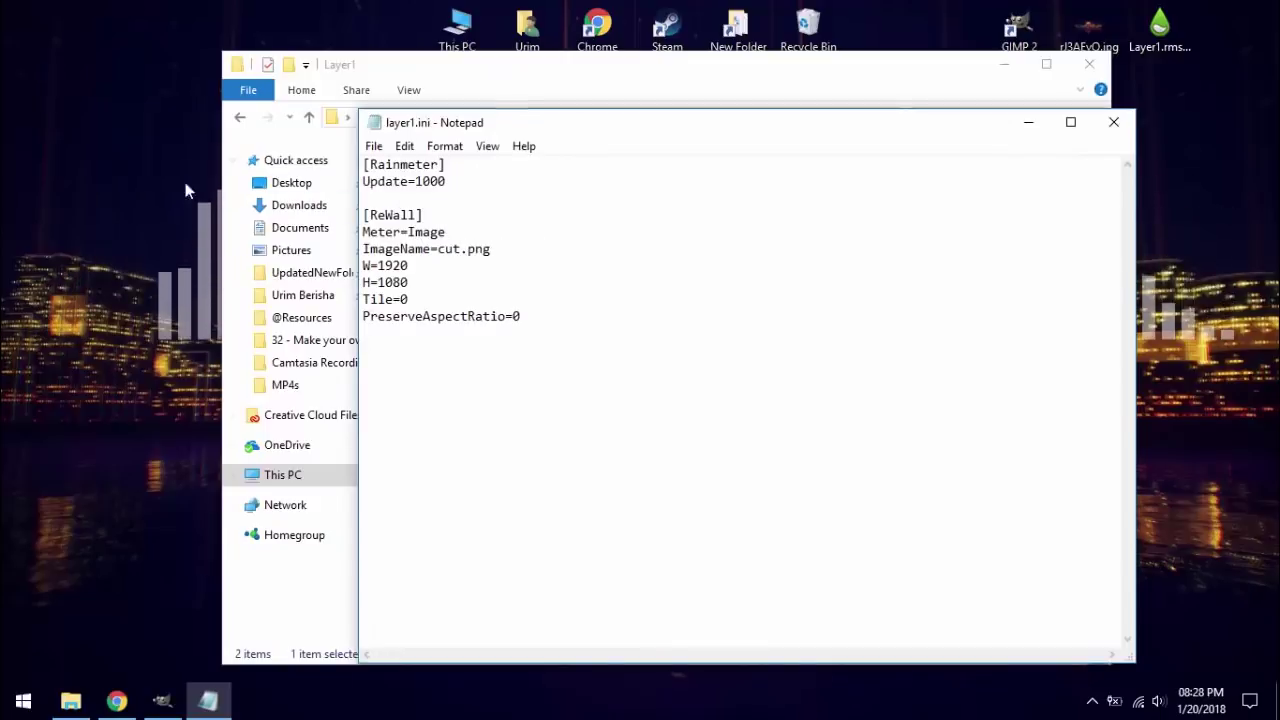
Step: Look up the screen resolution in the display settings, set W=1366 and H=768 in layer1.ini to match, and save the file
right_click(81, 141)
click(150, 385)
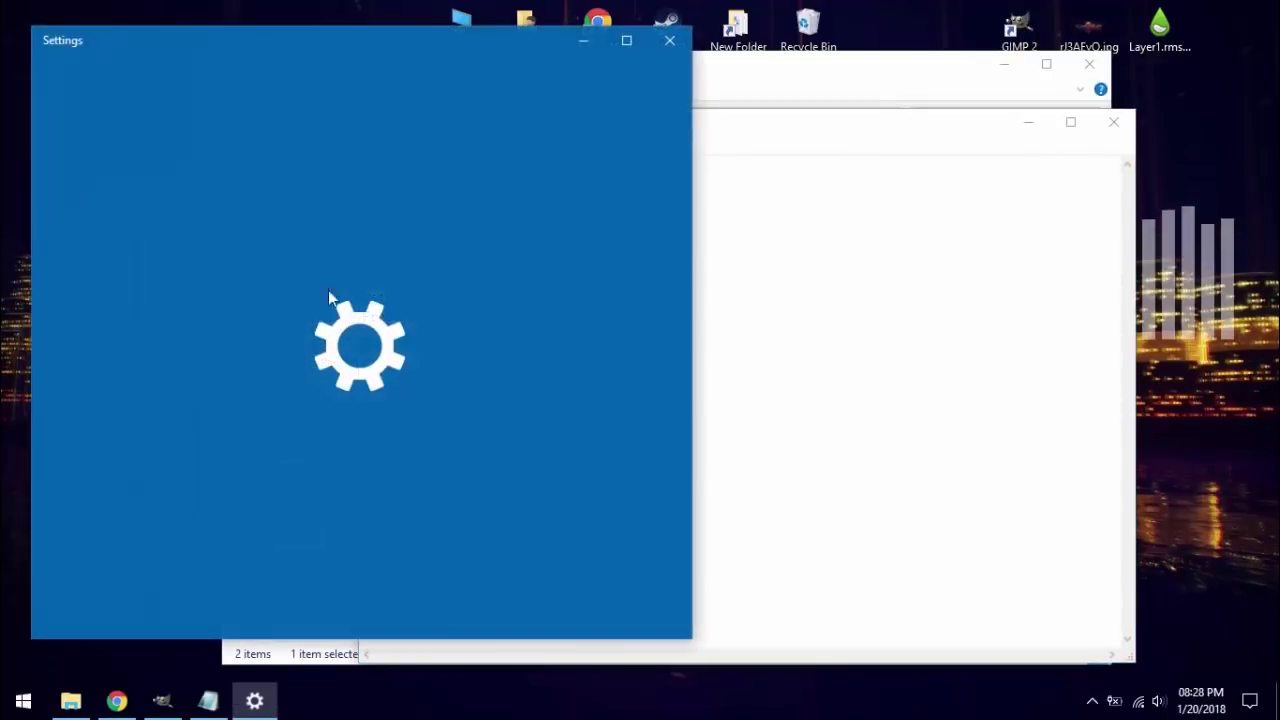
scroll(463, 463, down, 2)
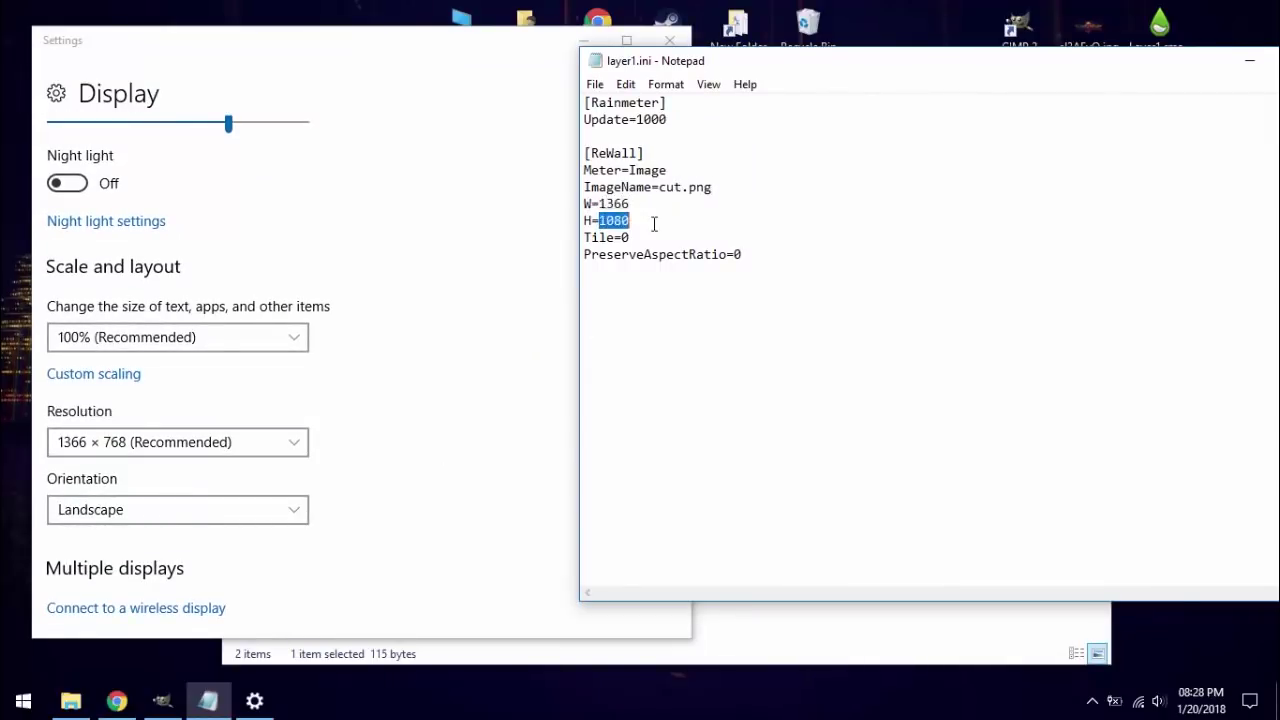
click(594, 84)
click(621, 145)
click(669, 40)
drag(730, 75, 394, 92)
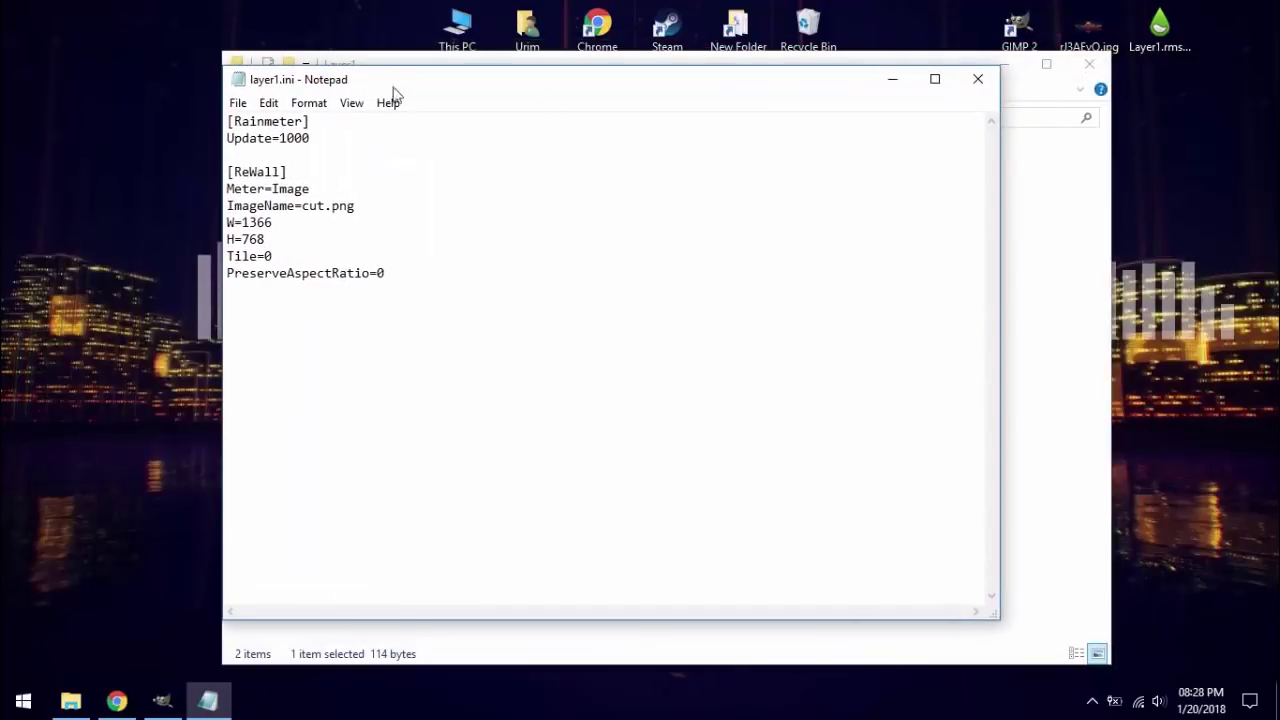
click(982, 80)
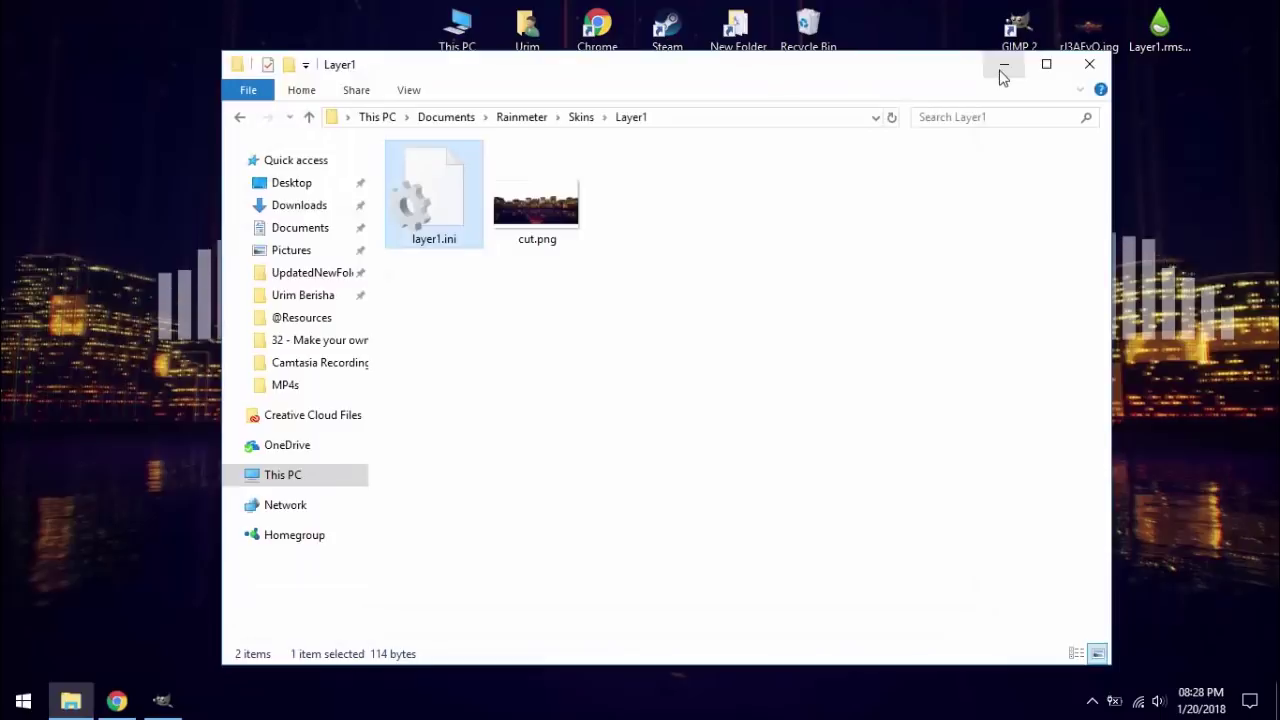
Step: Load the layer1.ini skin from the Layer1 folder in Rainmeter's manager and close the manager
click(1004, 64)
click(1092, 701)
click(1091, 634)
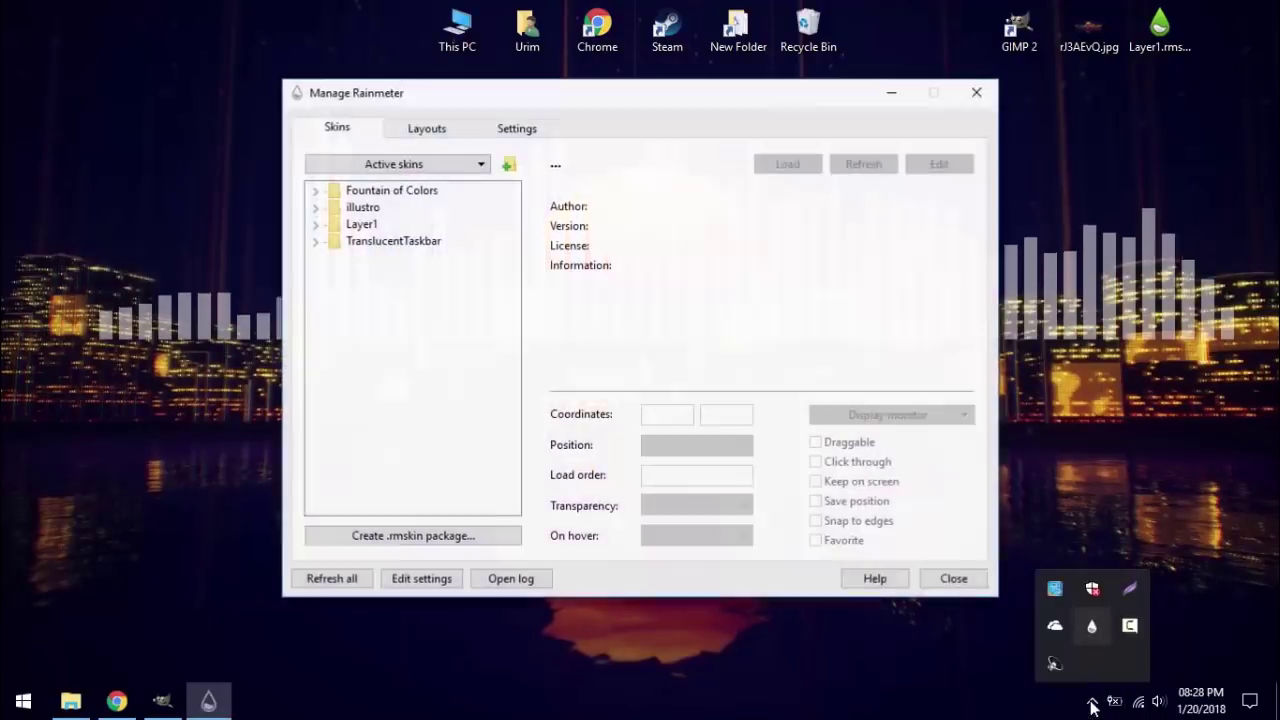
click(318, 224)
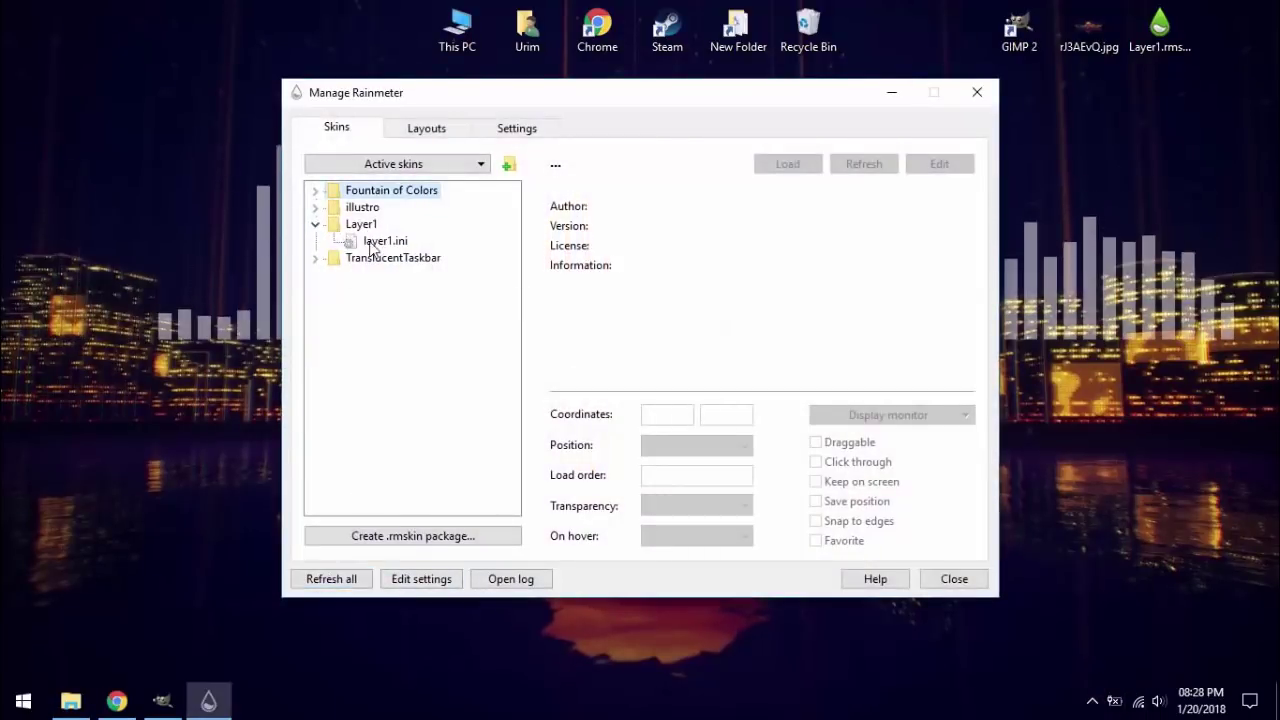
click(385, 241)
click(787, 163)
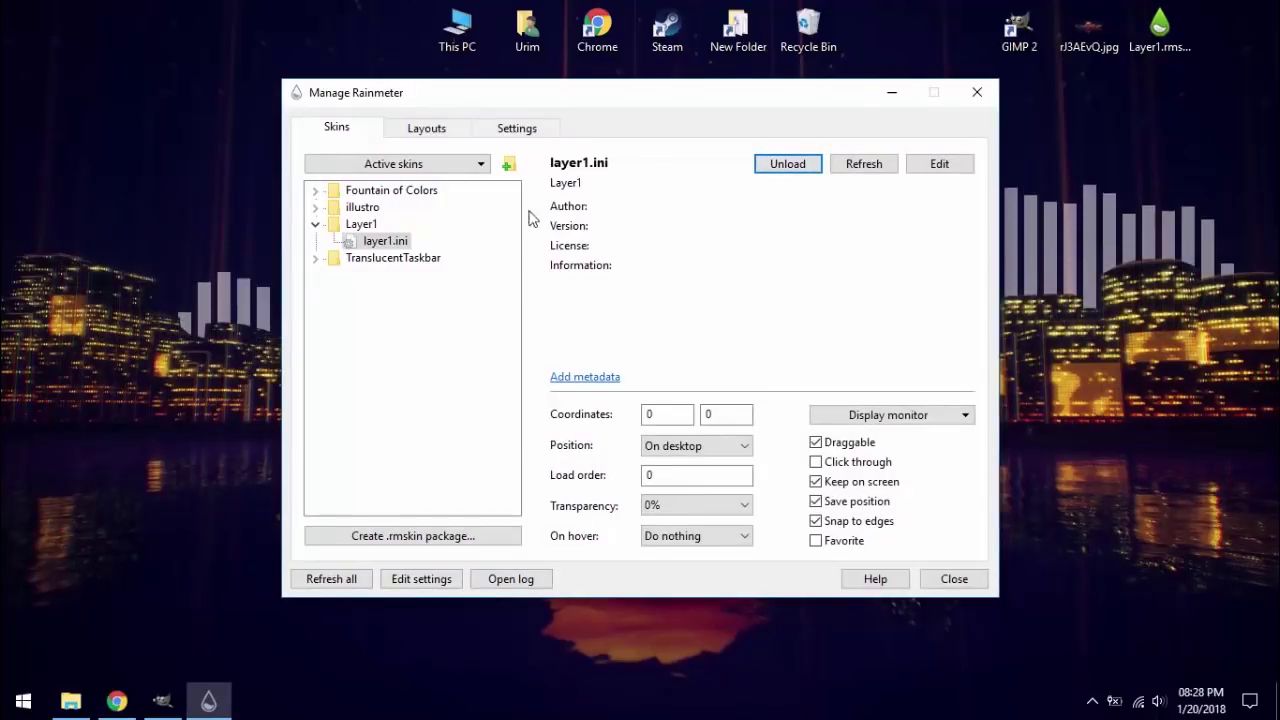
click(976, 92)
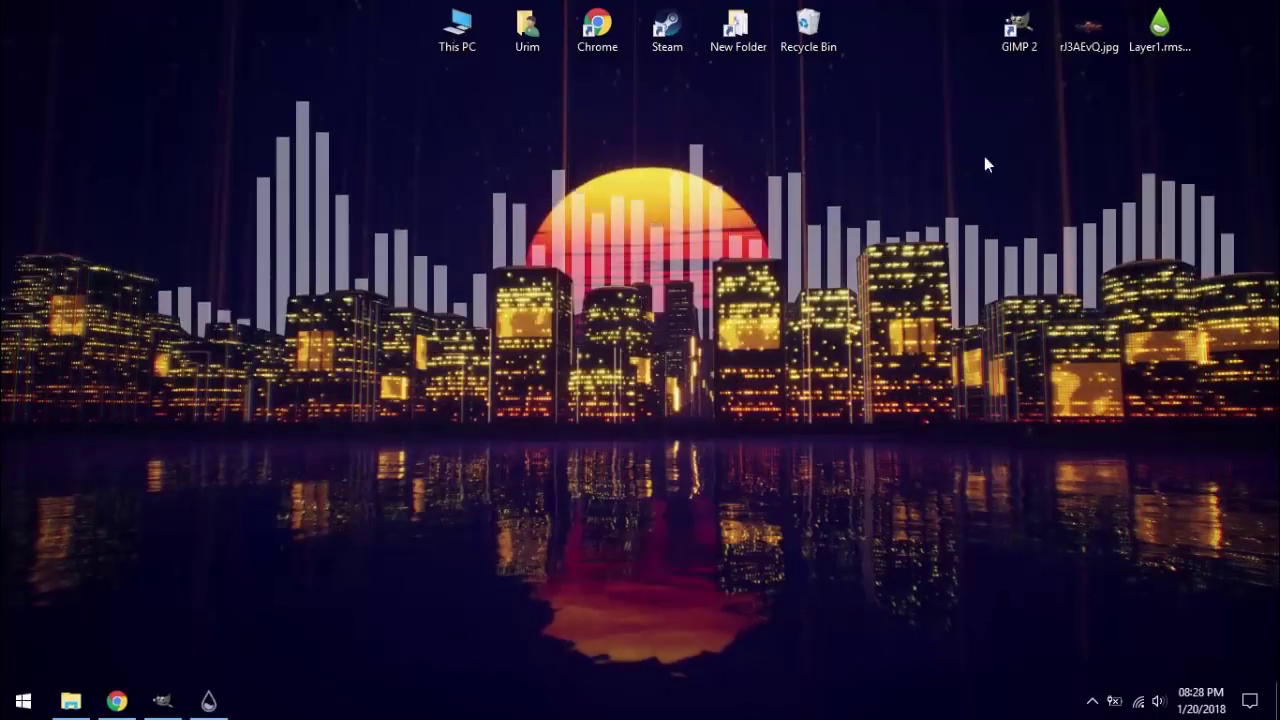